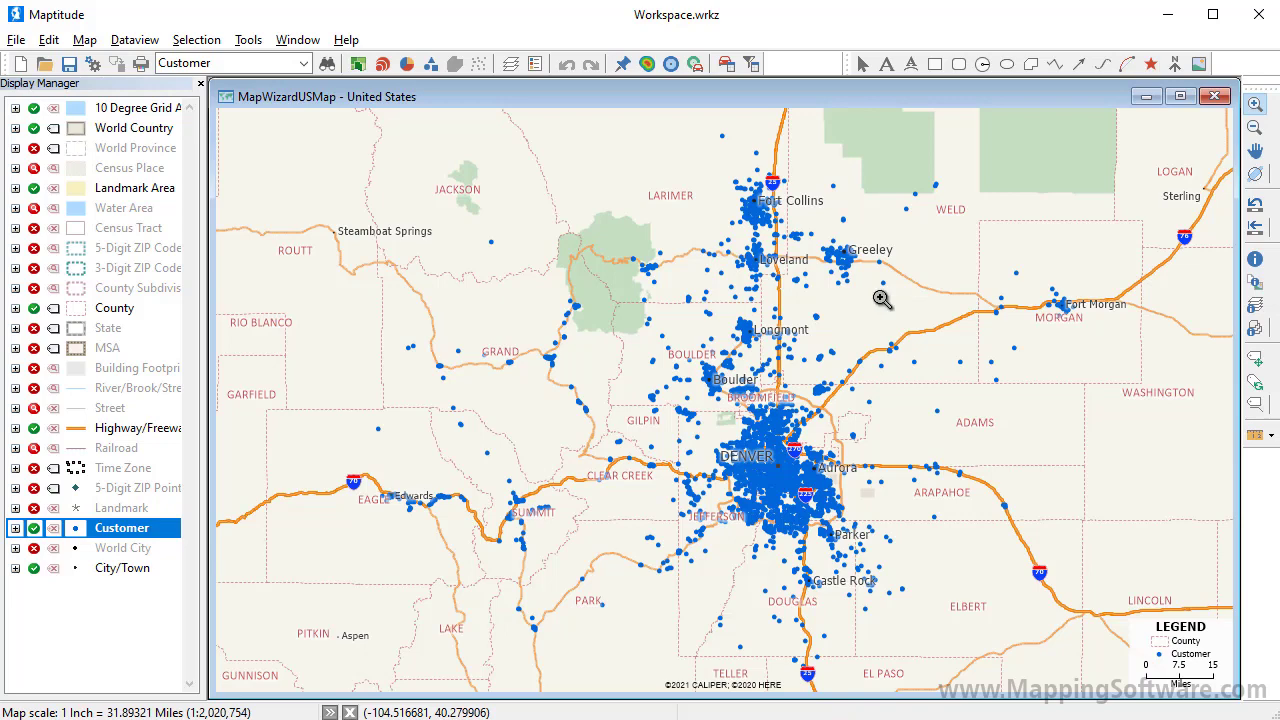
- Launch the New Territory Layer wizard, building territories from an existing territory table
click(76, 42)
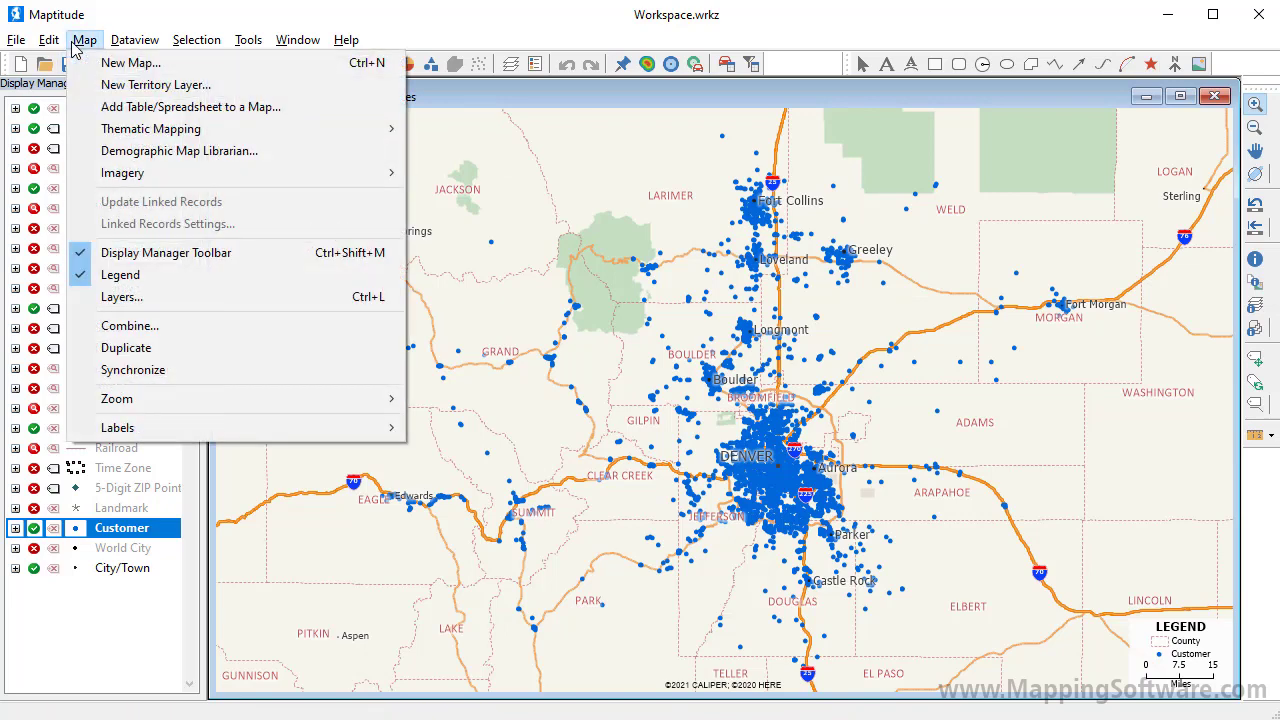
click(125, 88)
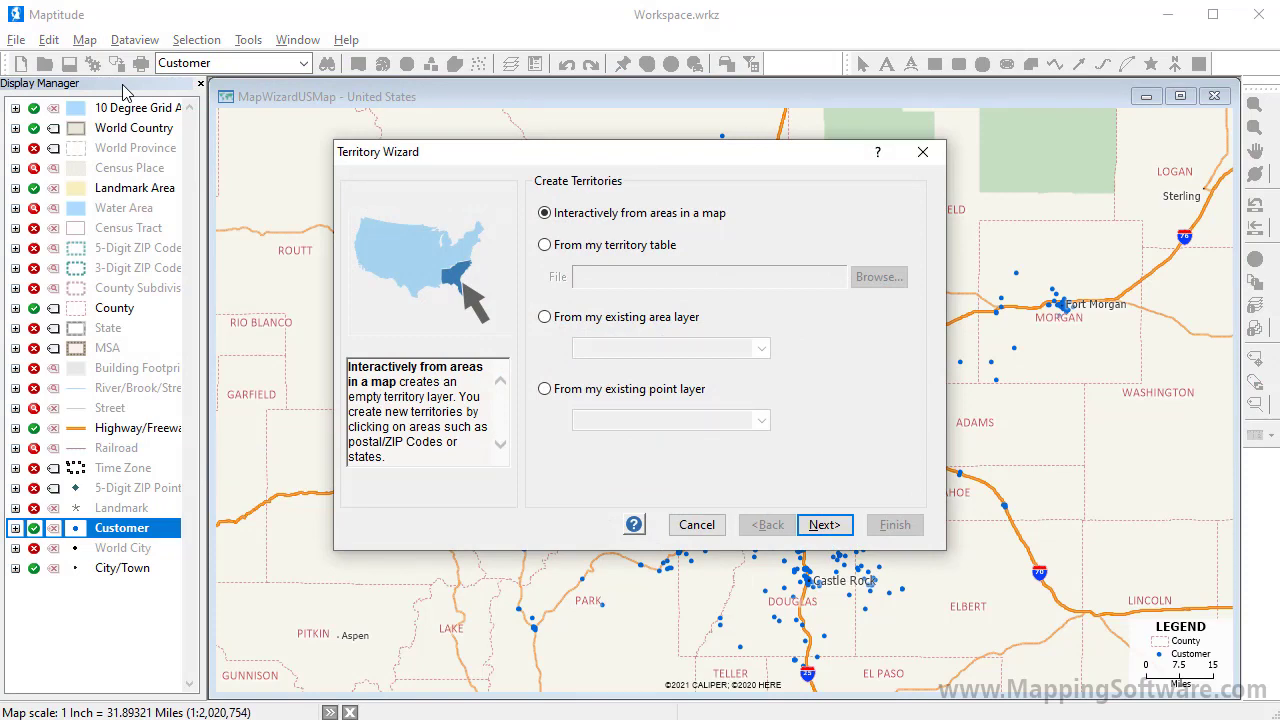
click(575, 250)
- Load the My Customers sheet of Sample Customers United States.xlsx and continue past the map settings
click(700, 467)
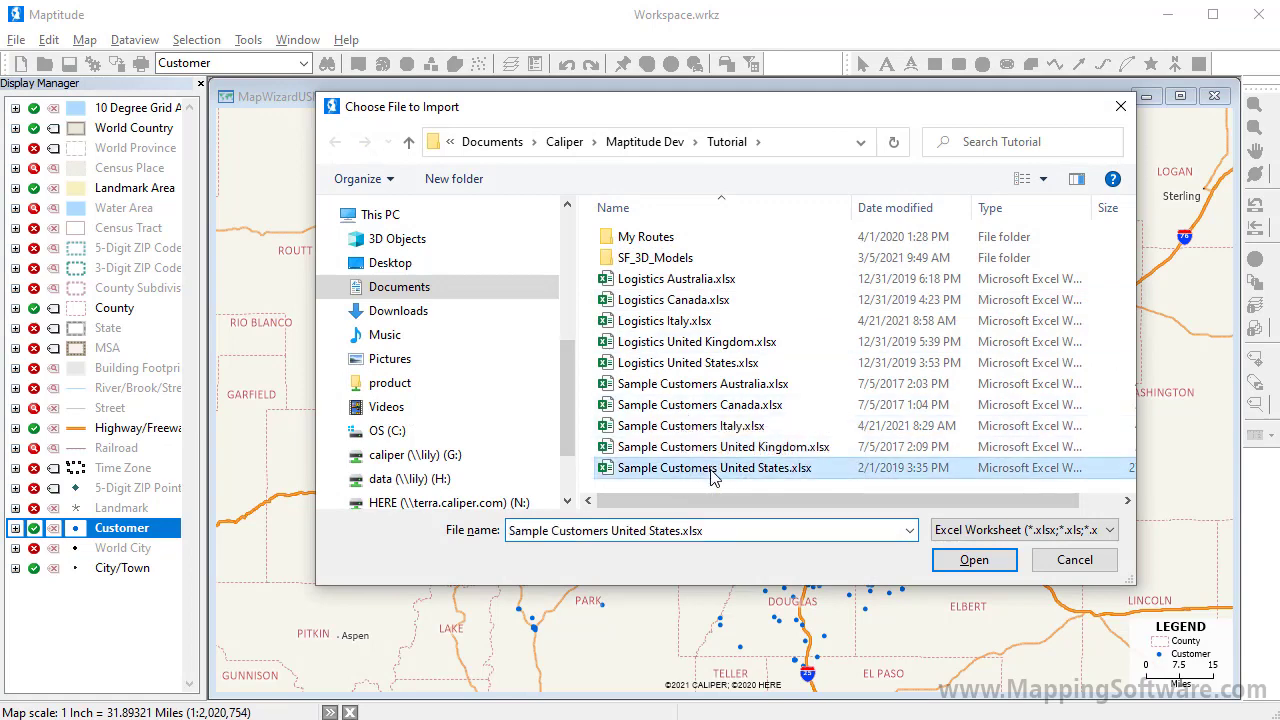
click(972, 561)
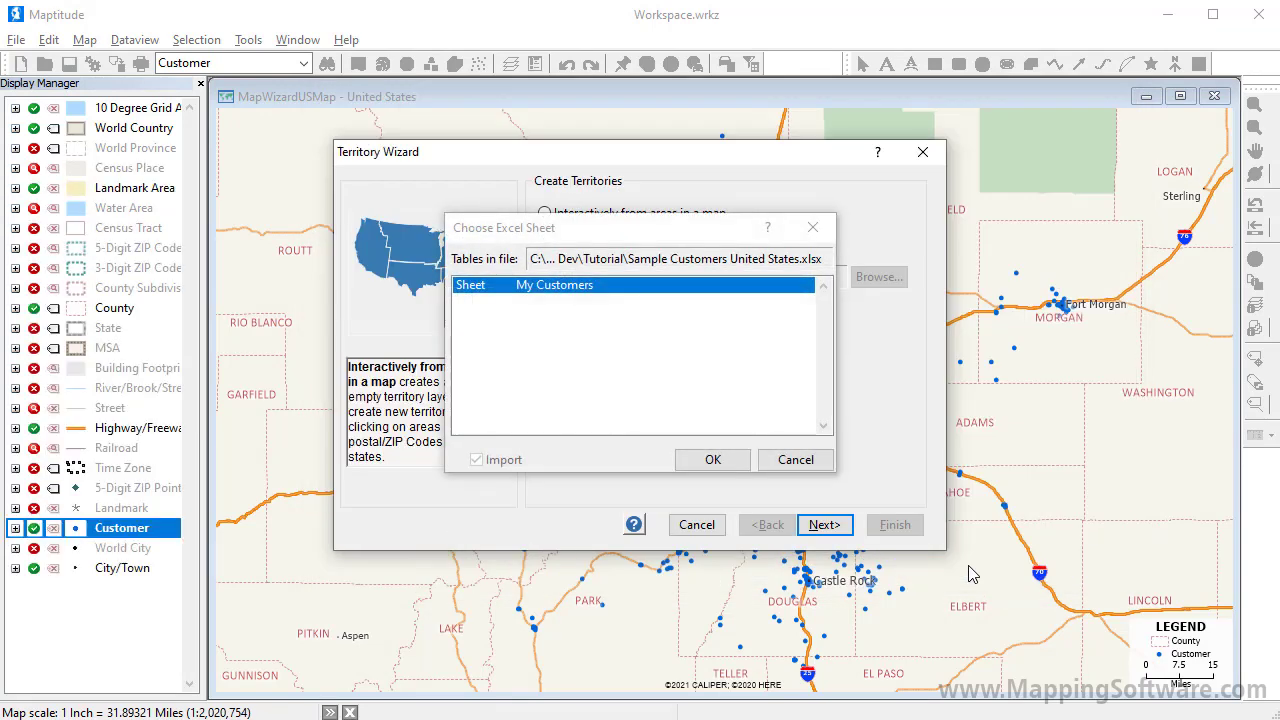
click(719, 462)
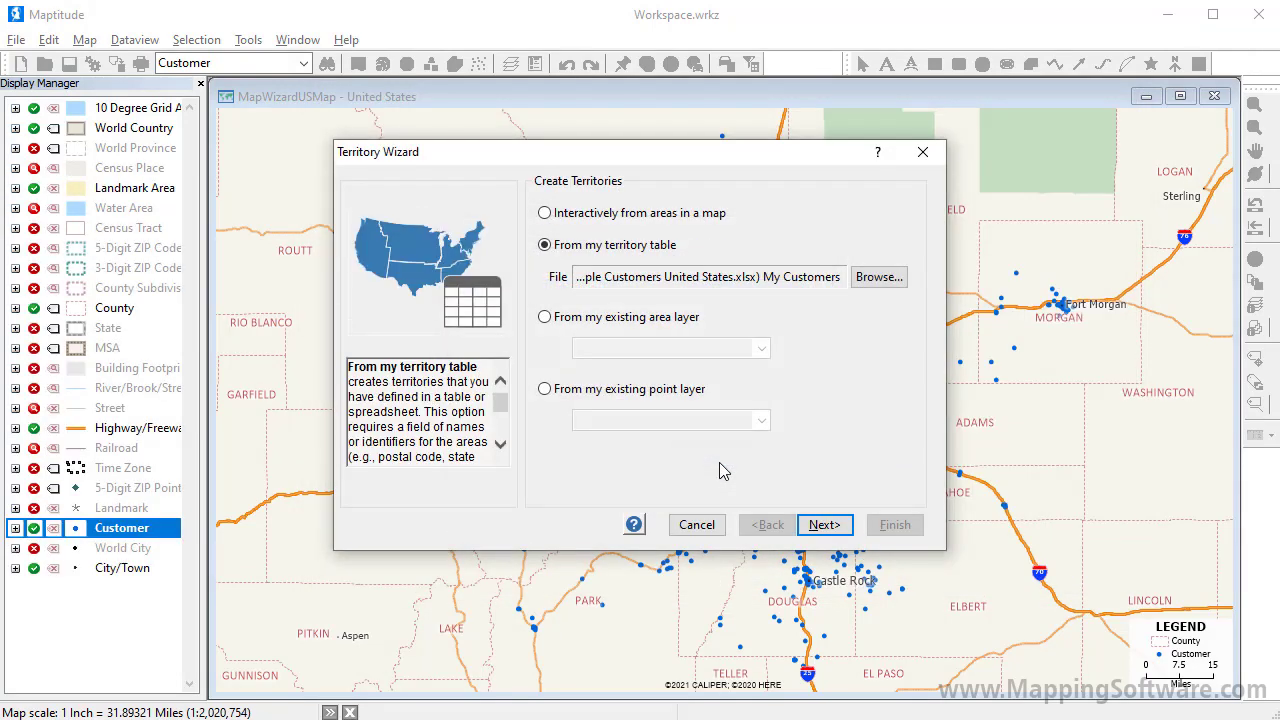
click(826, 526)
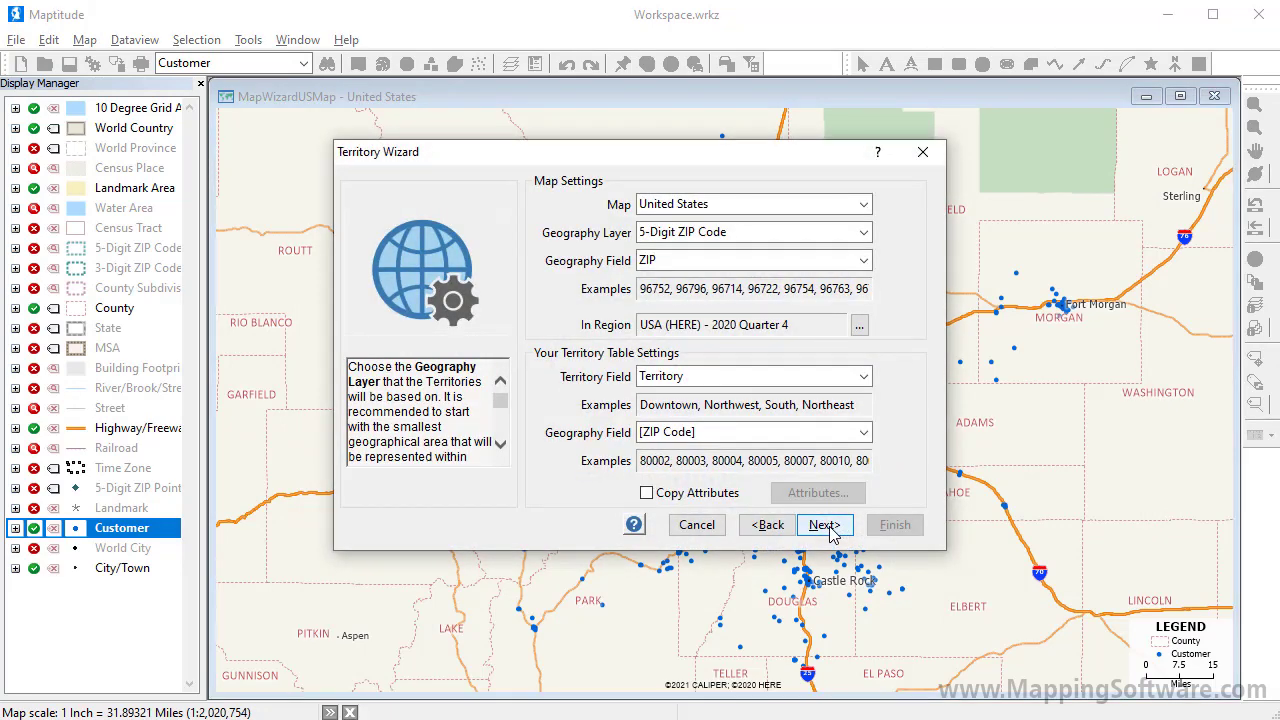
click(825, 526)
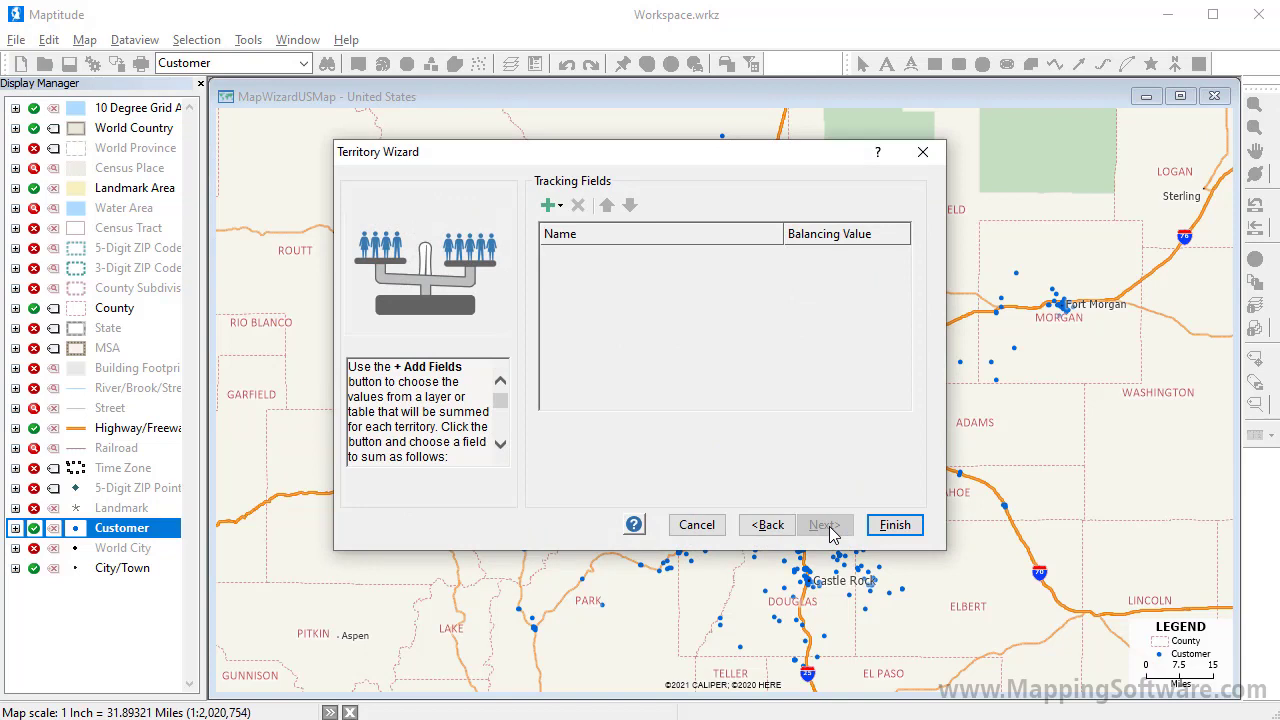
- Add QTR2 Sales from the territory table as a tracking field
click(558, 210)
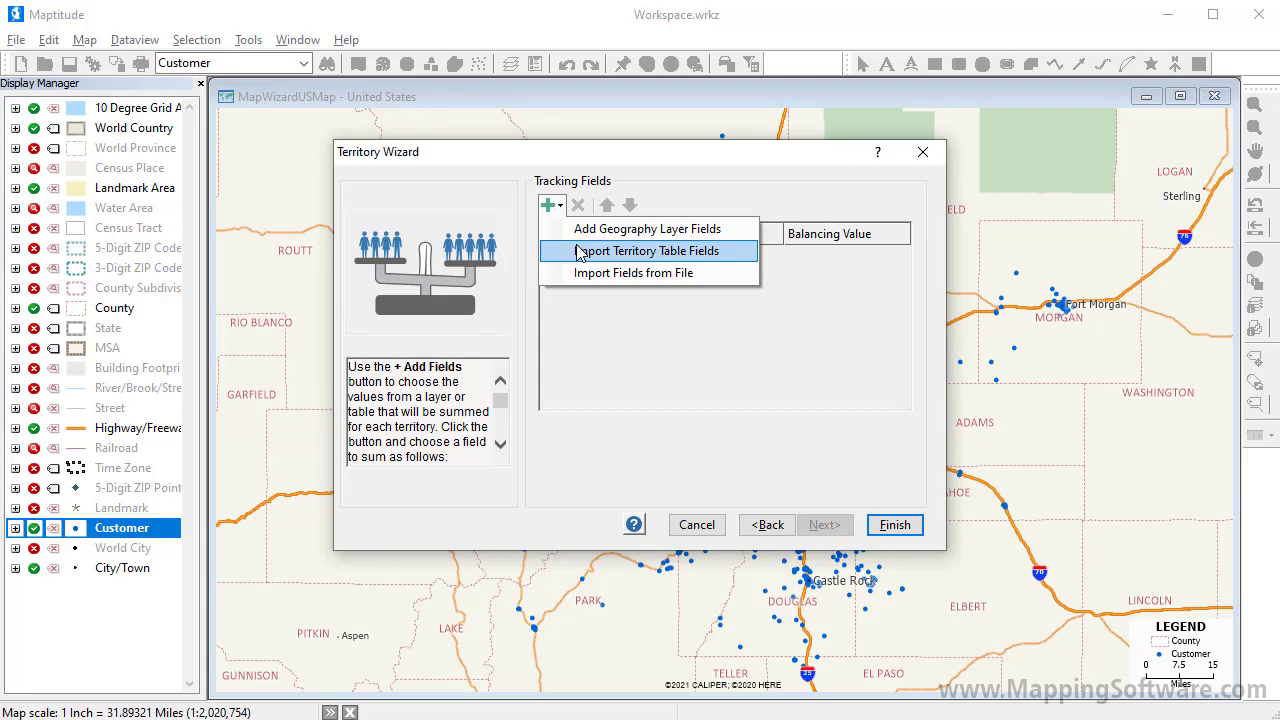
click(580, 251)
click(578, 250)
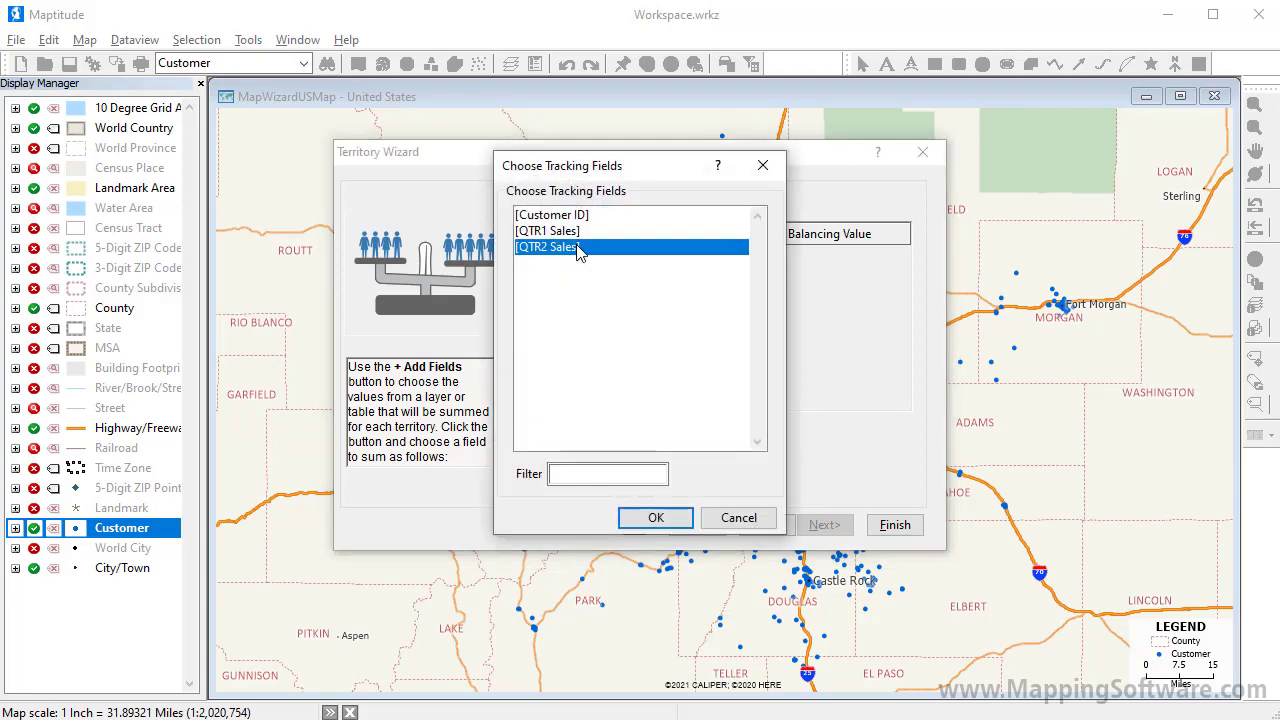
click(657, 517)
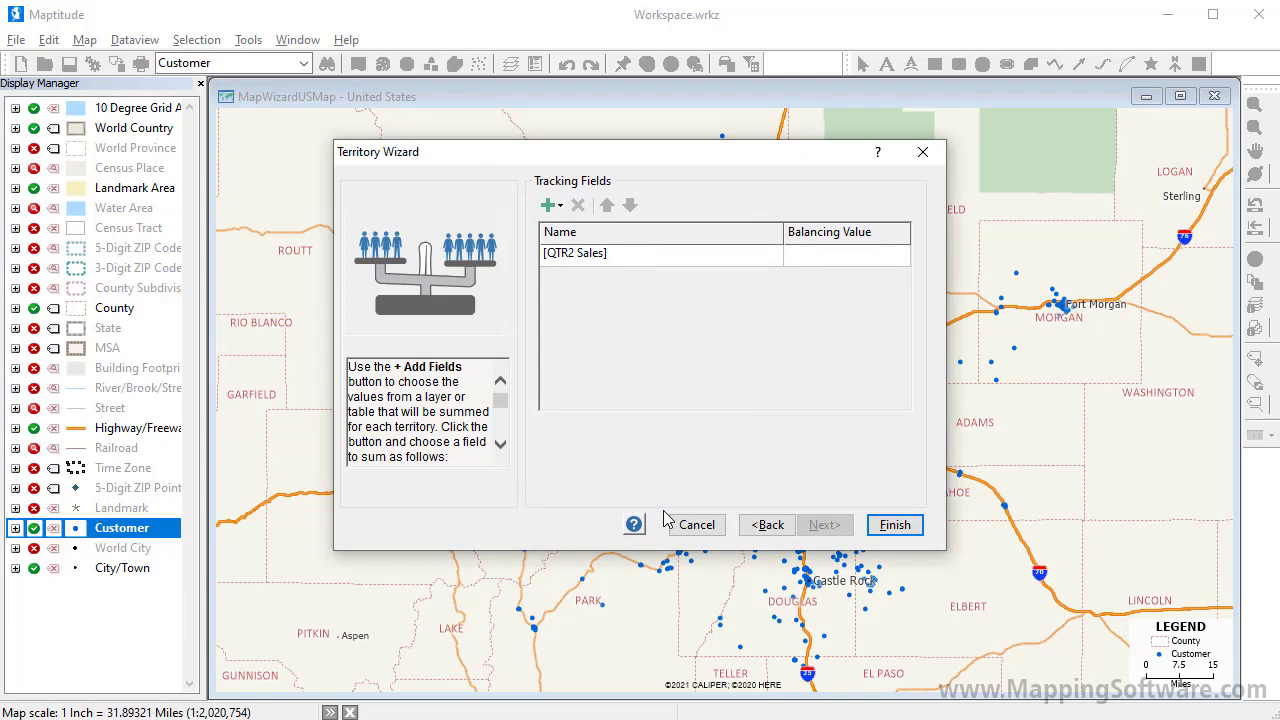
- Add Population from the geography layer as a tracking field and finish the wizard
click(562, 210)
click(580, 229)
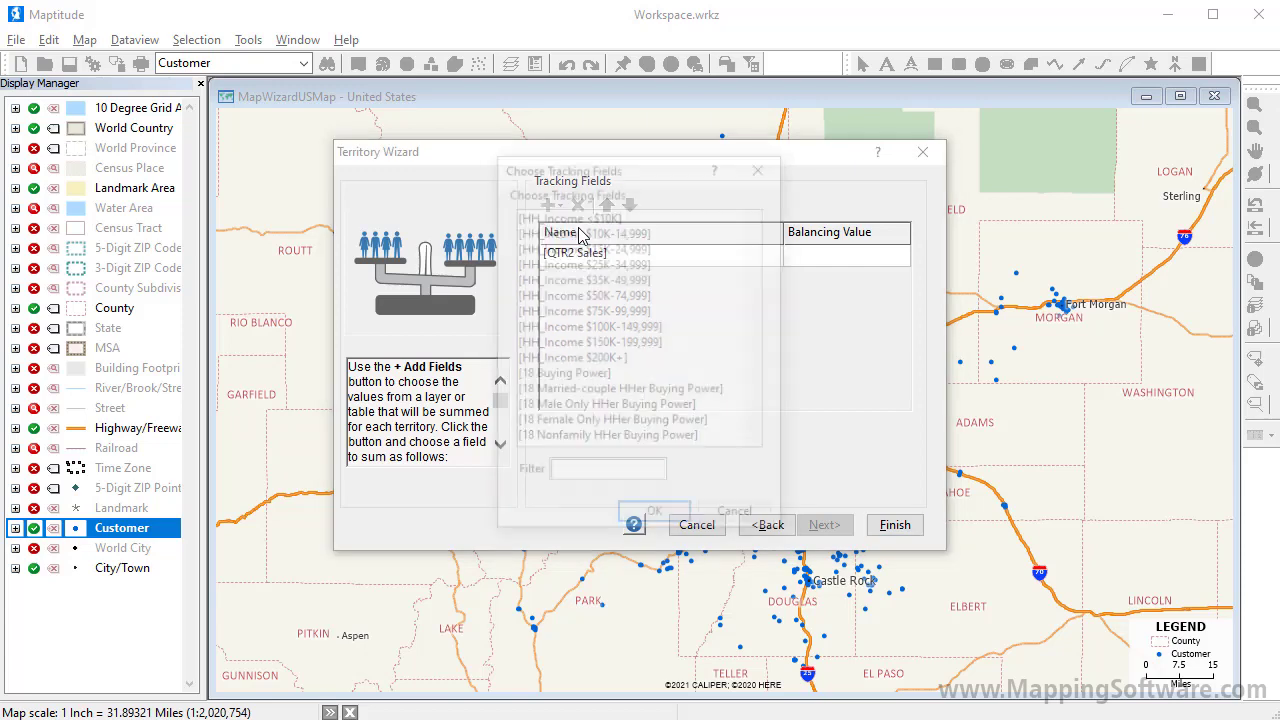
scroll(752, 385, down, 5)
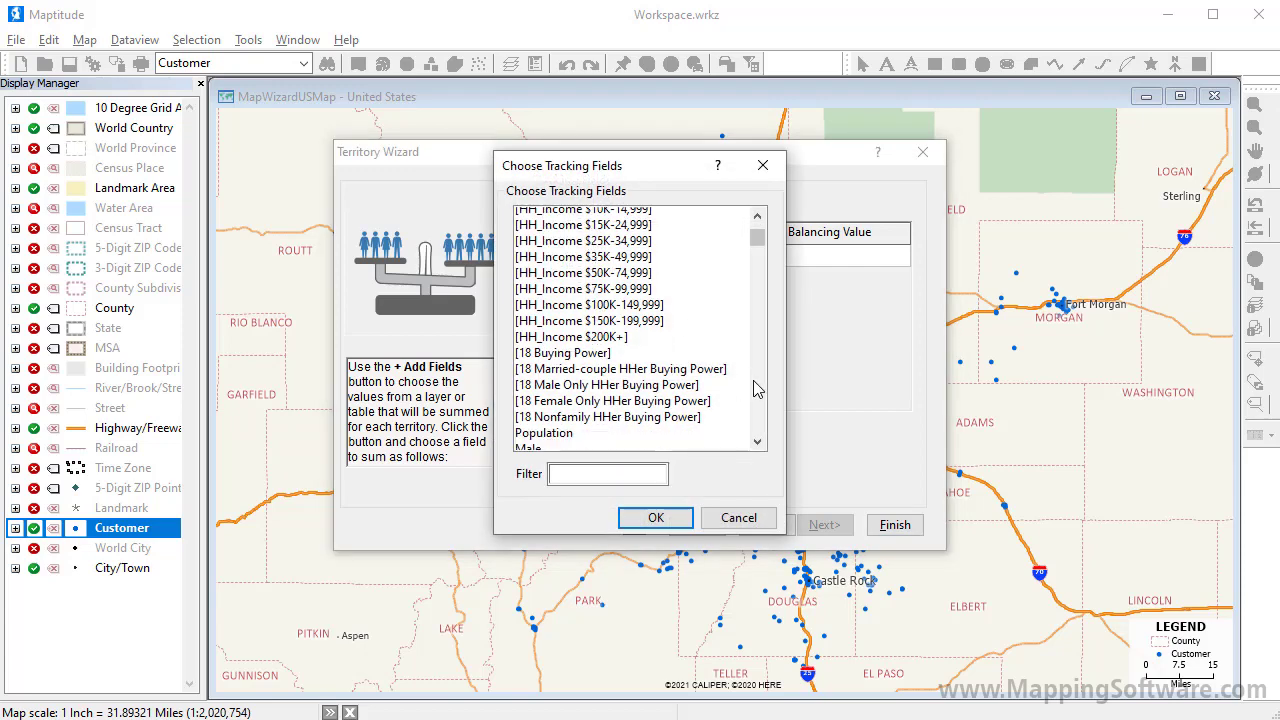
click(605, 232)
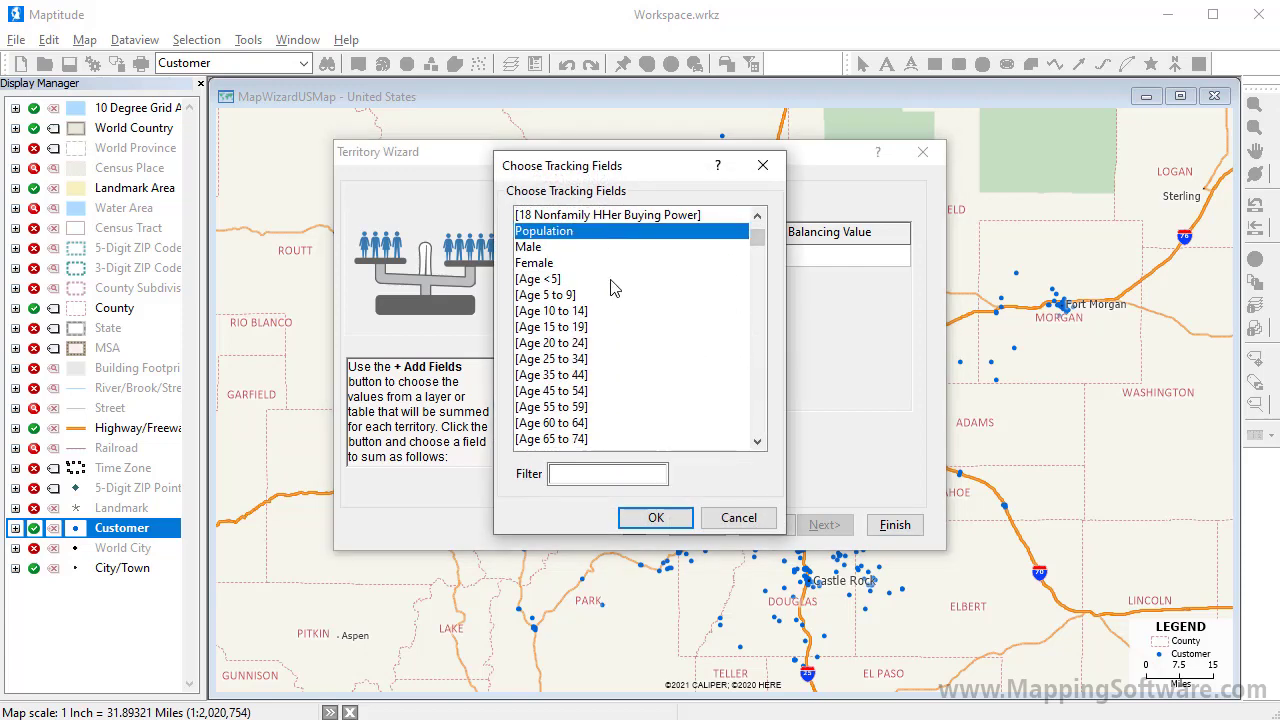
click(684, 523)
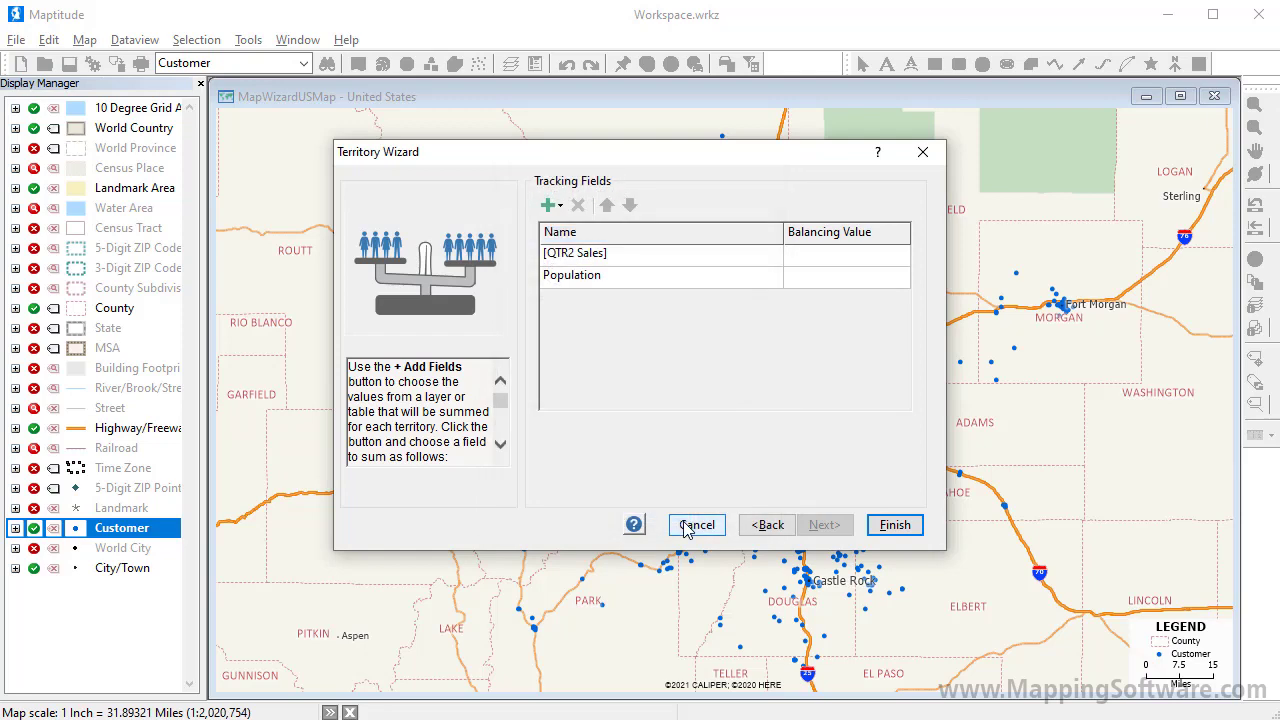
click(893, 525)
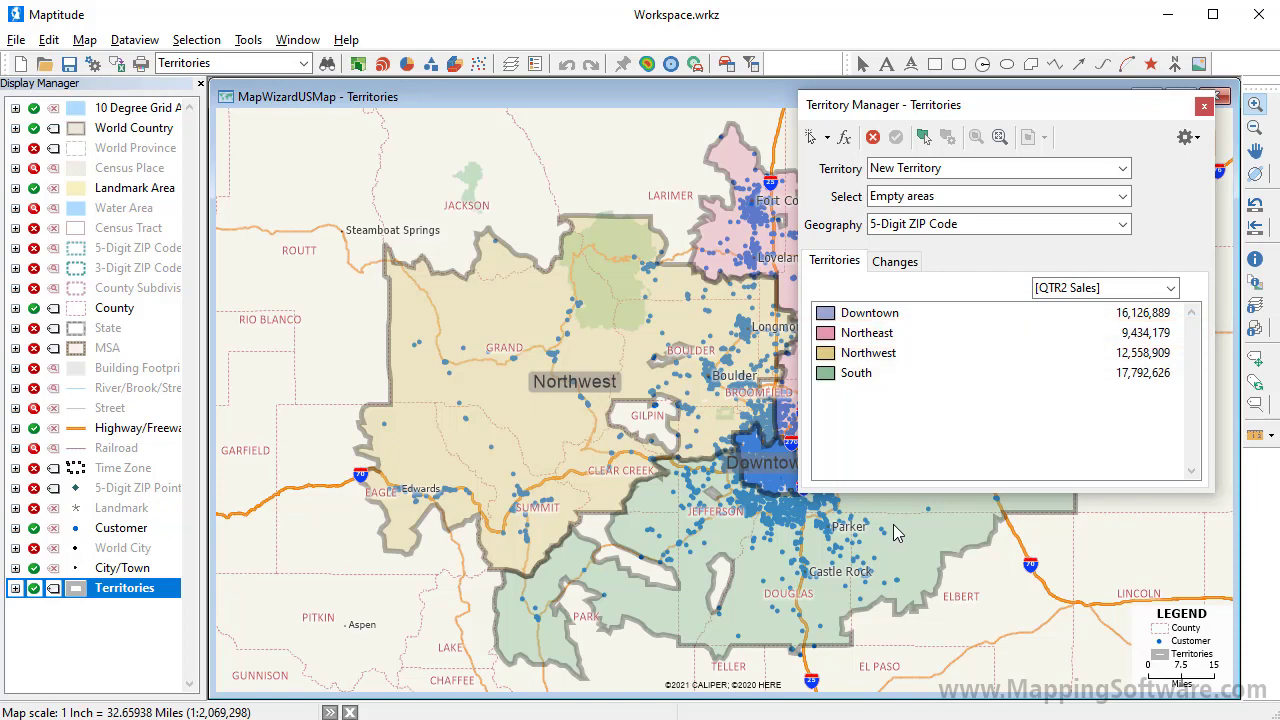
- Show territory totals by Population and pan the map left to reveal Northeast and South
click(1082, 294)
click(1078, 325)
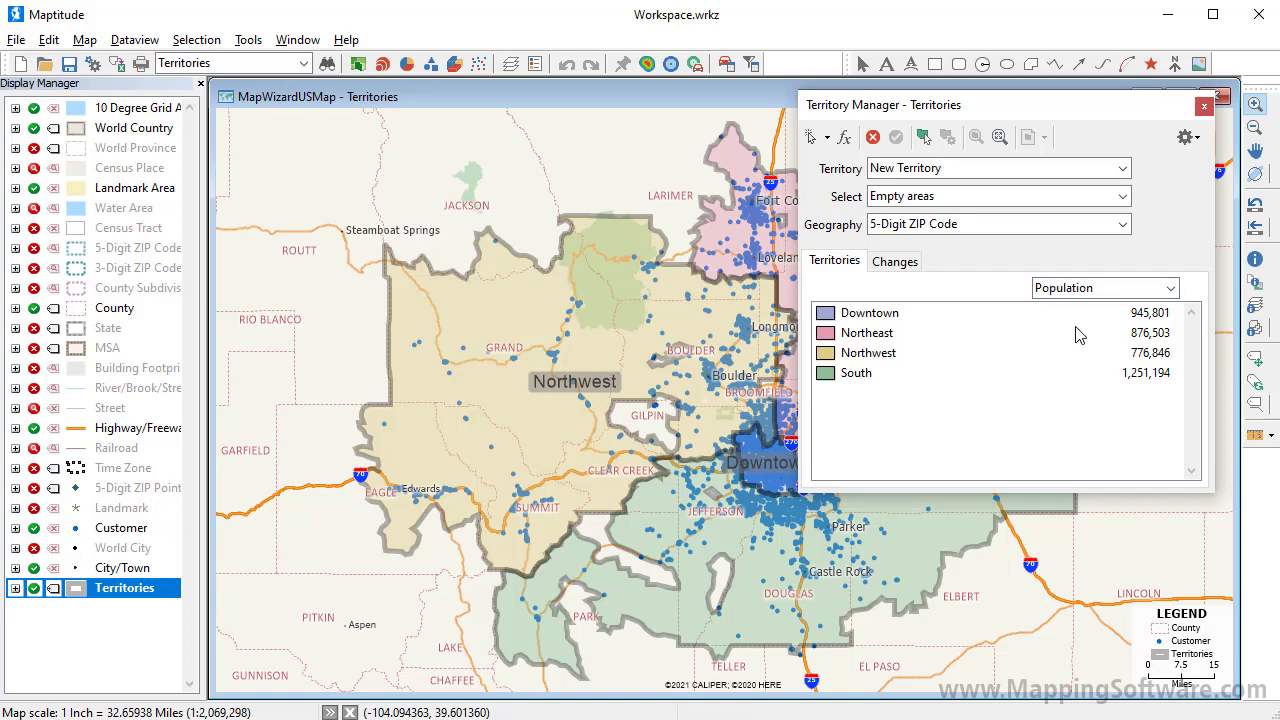
click(1256, 152)
drag(884, 557, 679, 566)
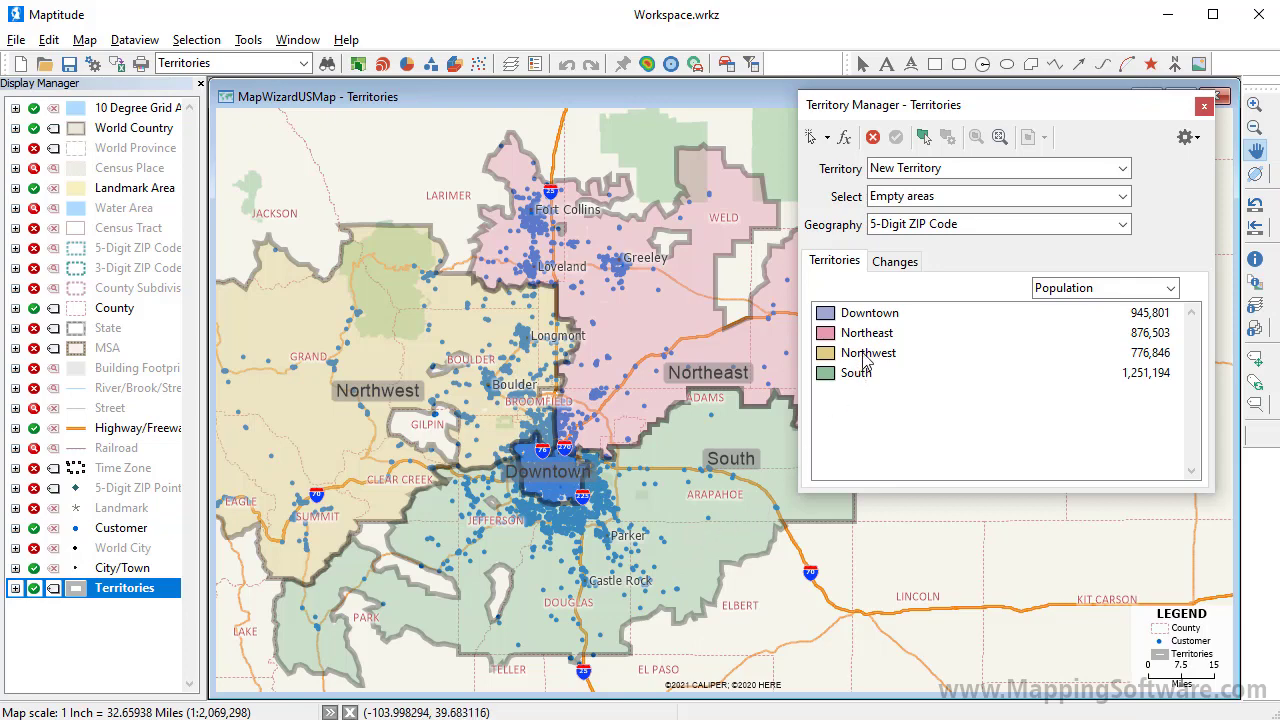
- Pick Northwest from the map as the territory to edit
click(1095, 170)
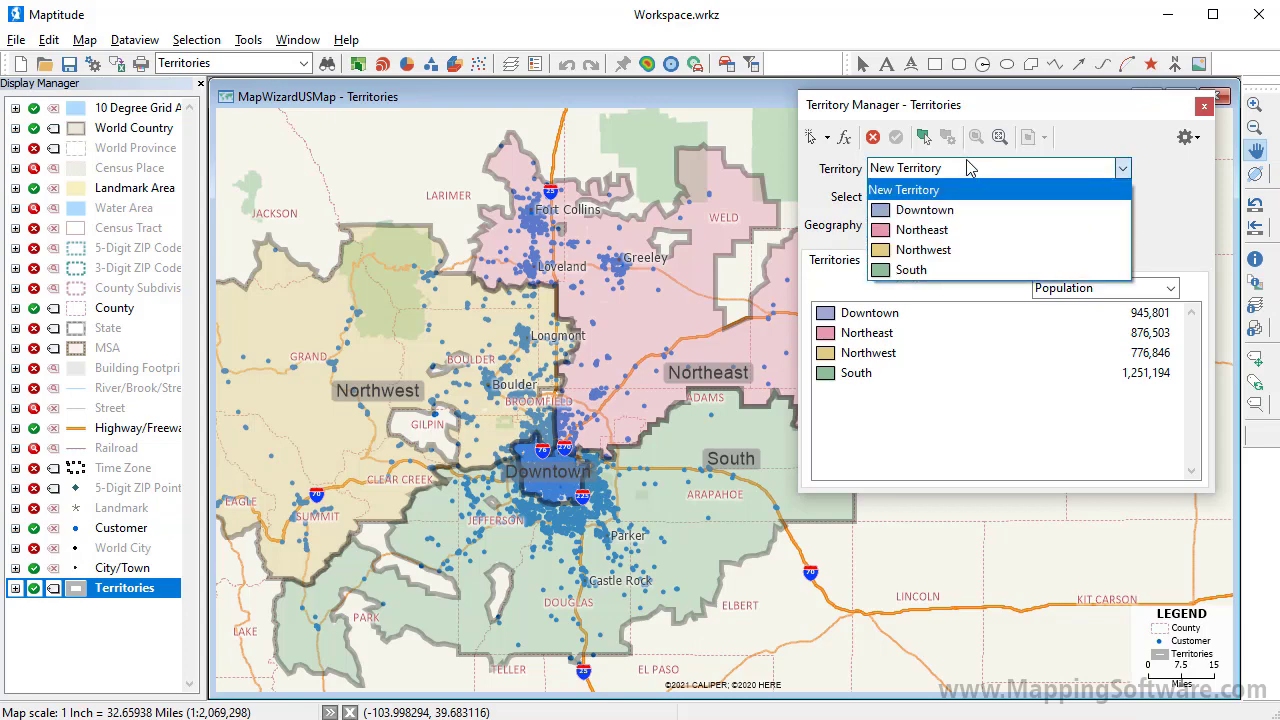
click(925, 138)
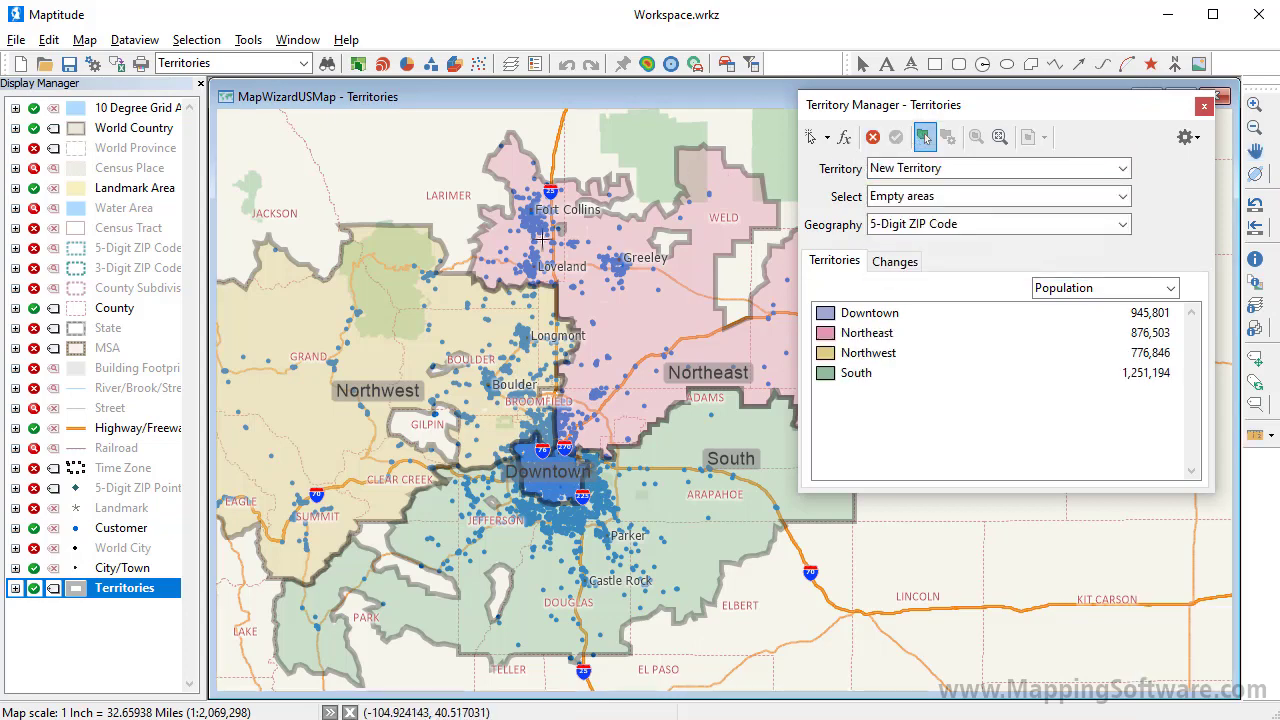
click(390, 347)
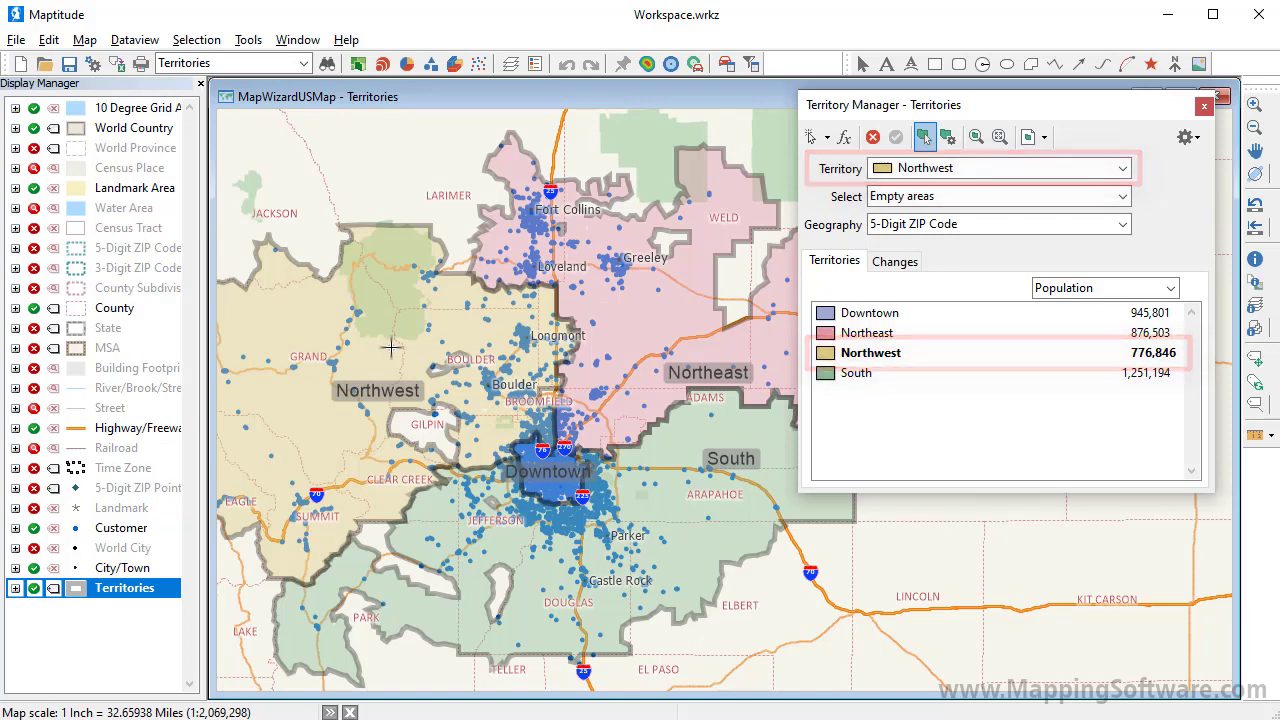
- Add the Gilpin, Boulder and Broomfield ZIP areas to Northwest by pointing, raising population to 801,615
click(826, 138)
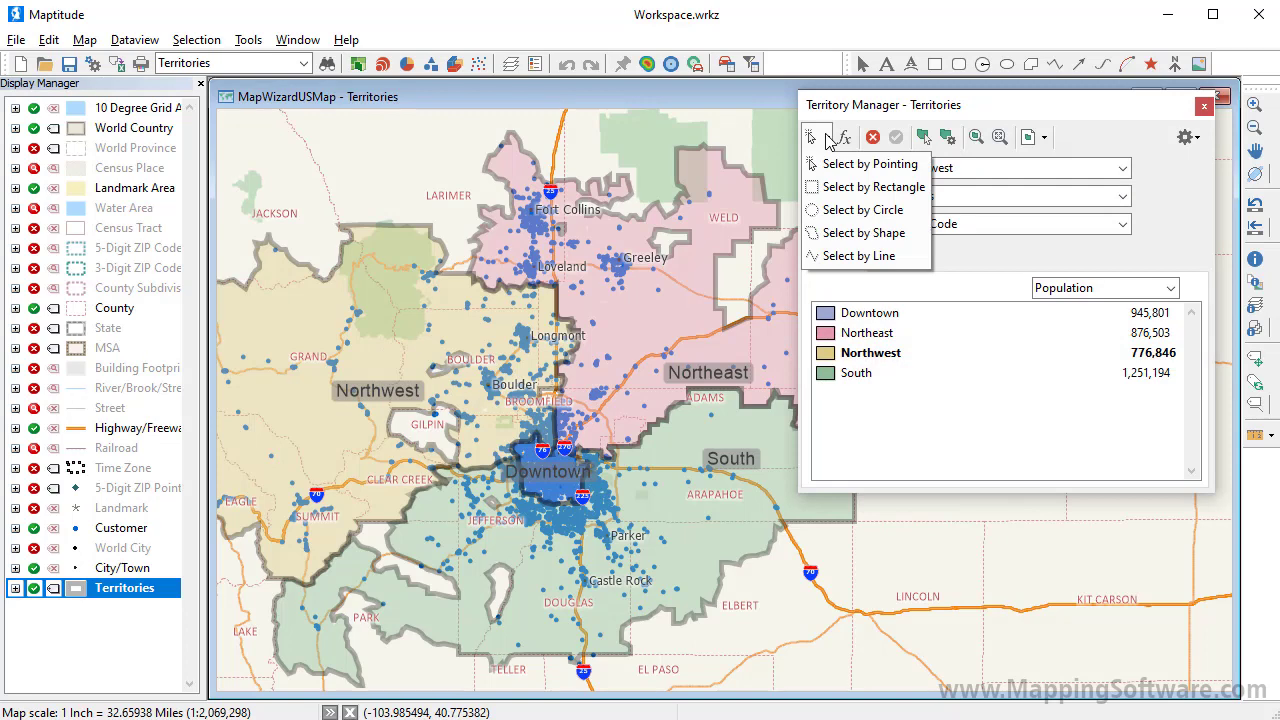
click(835, 164)
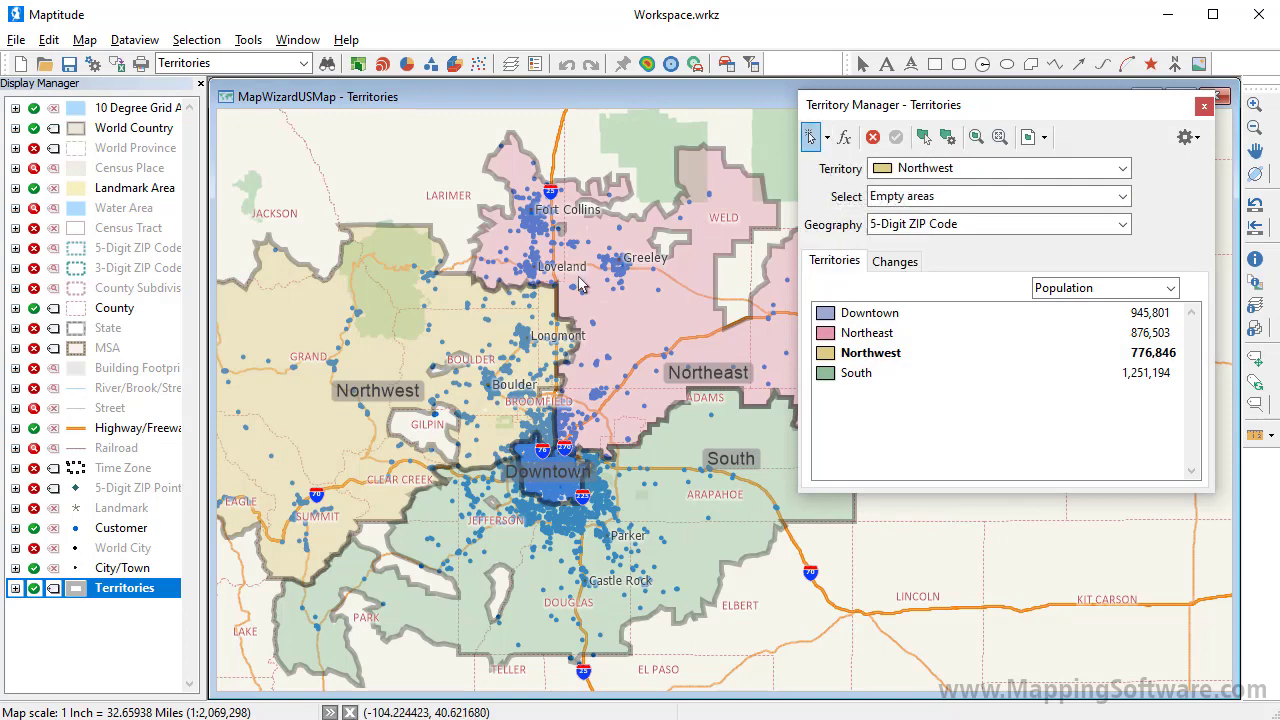
click(415, 437)
click(450, 370)
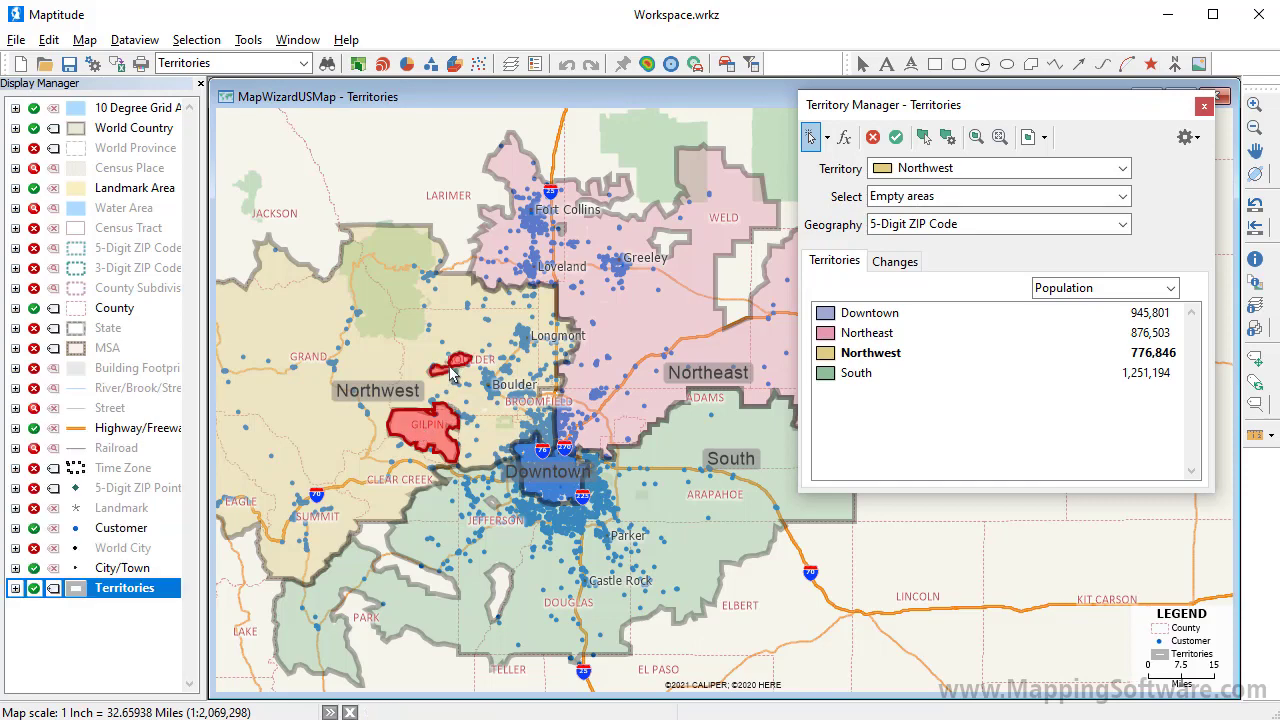
click(550, 403)
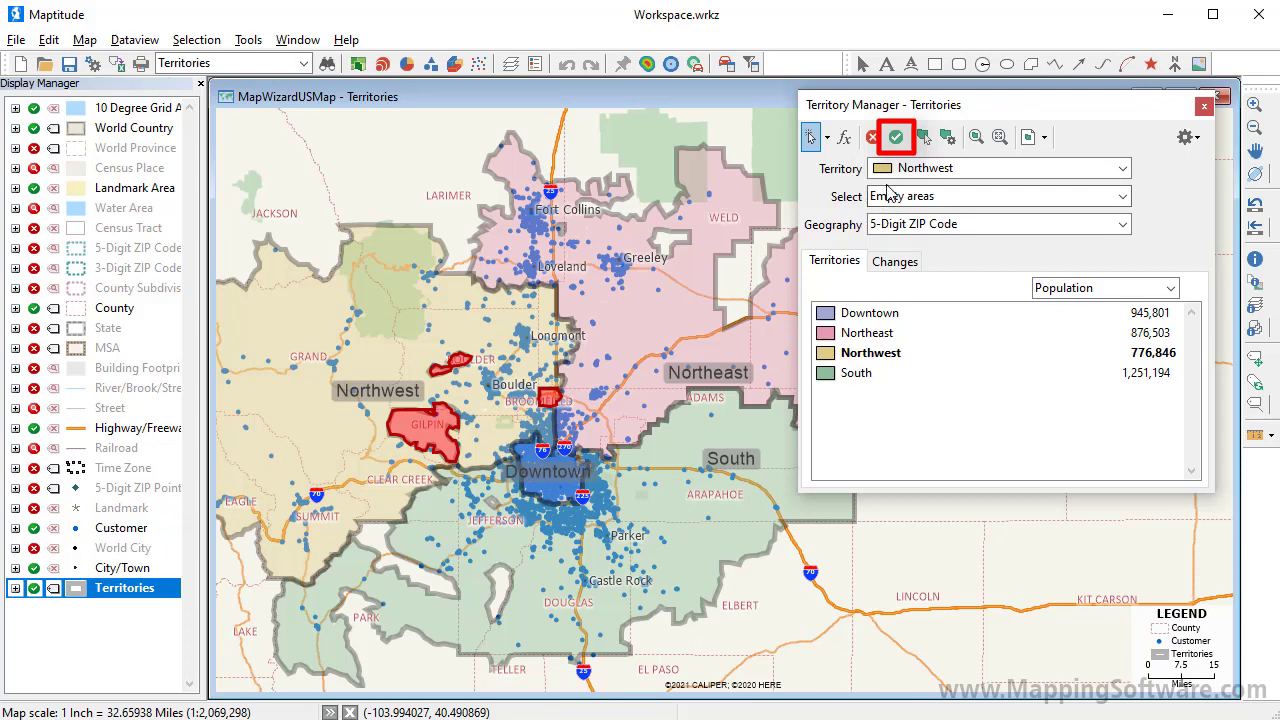
click(896, 137)
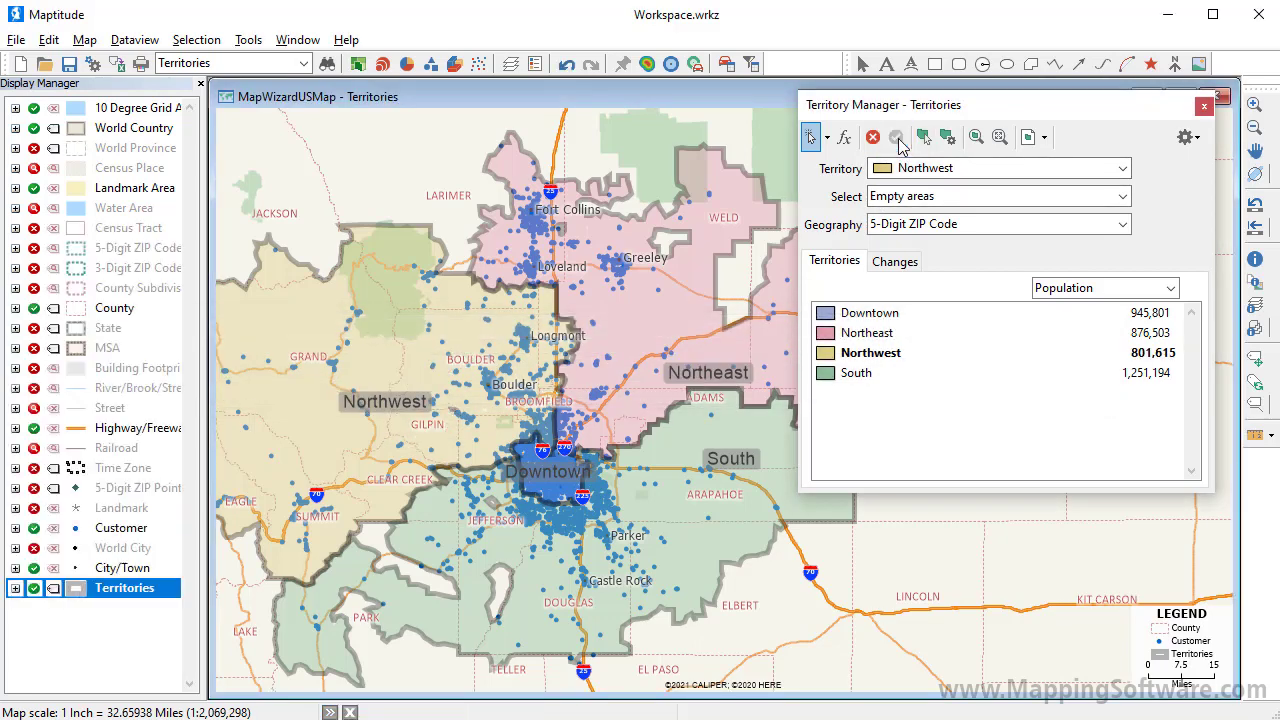
click(910, 168)
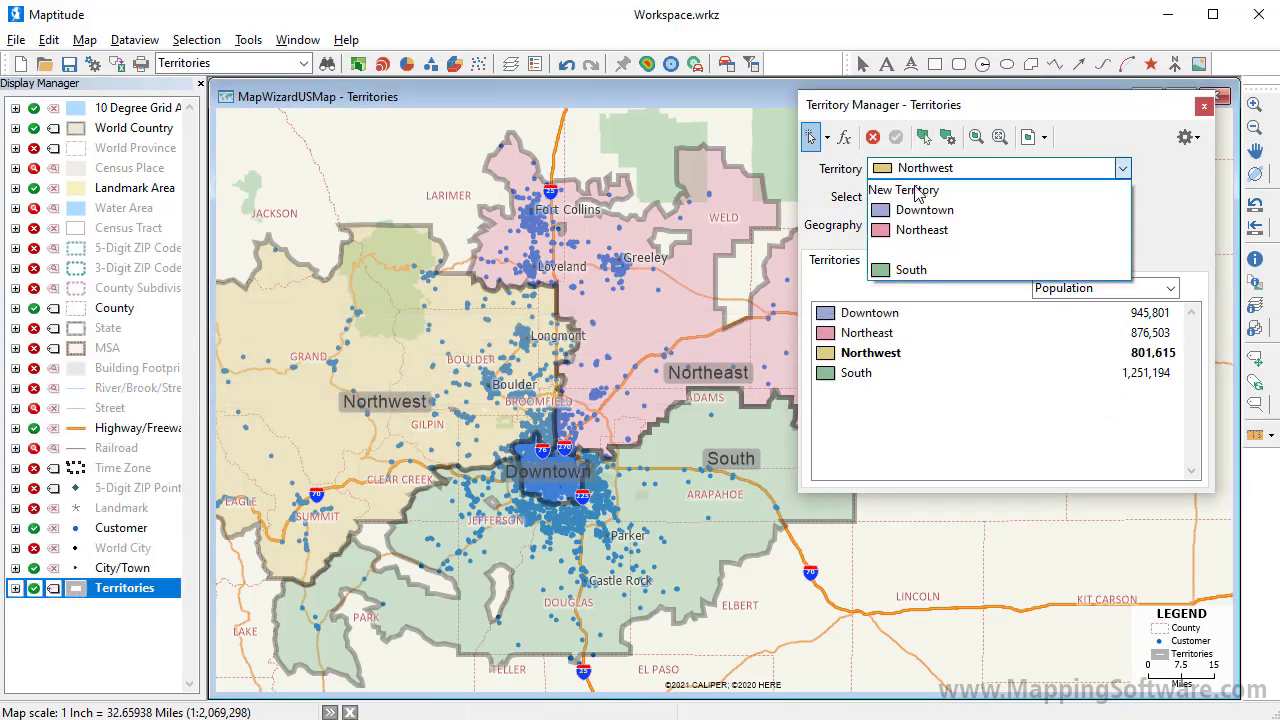
- Assign two ZIP areas near Greeley to Northeast, raising its population to 878,042
click(922, 230)
click(658, 244)
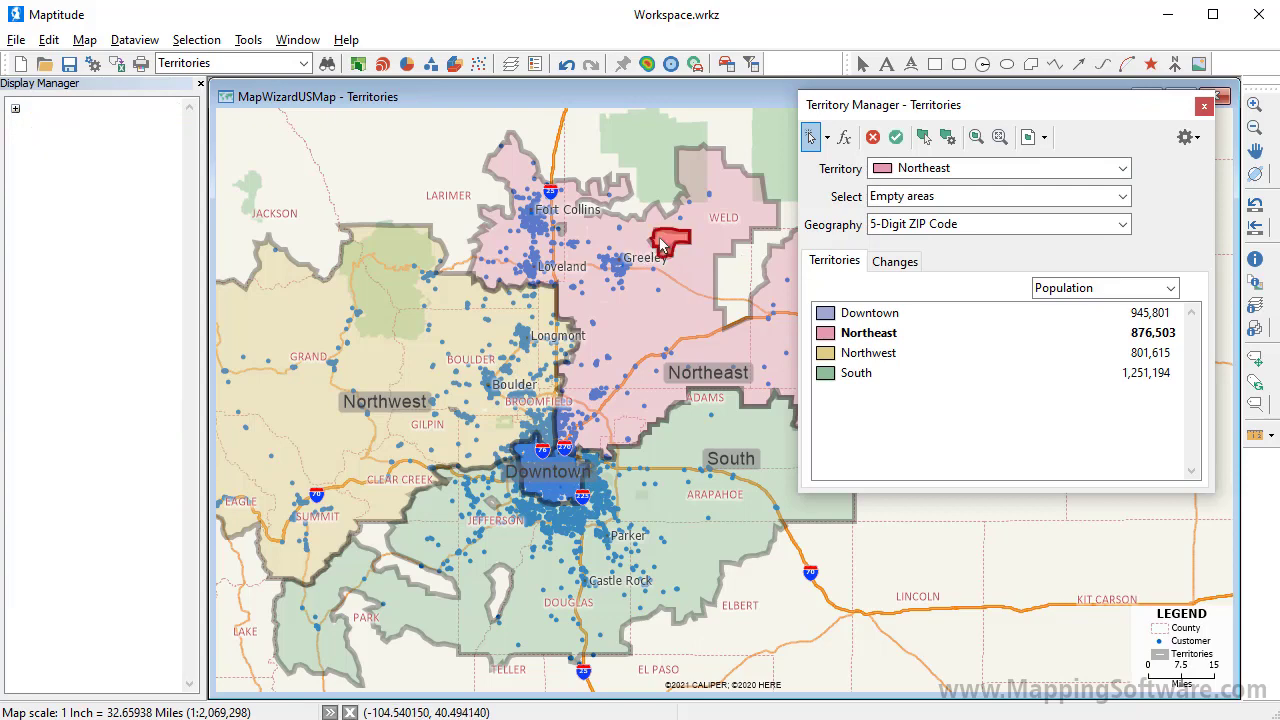
click(737, 275)
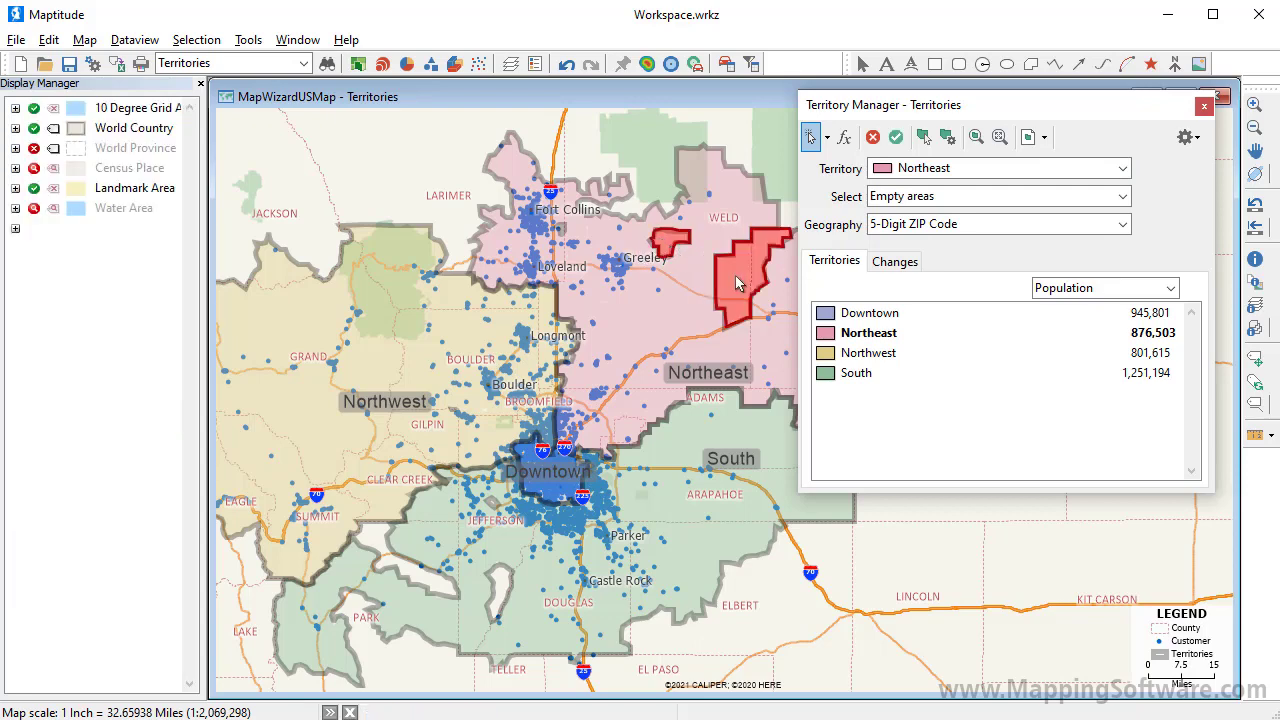
click(896, 137)
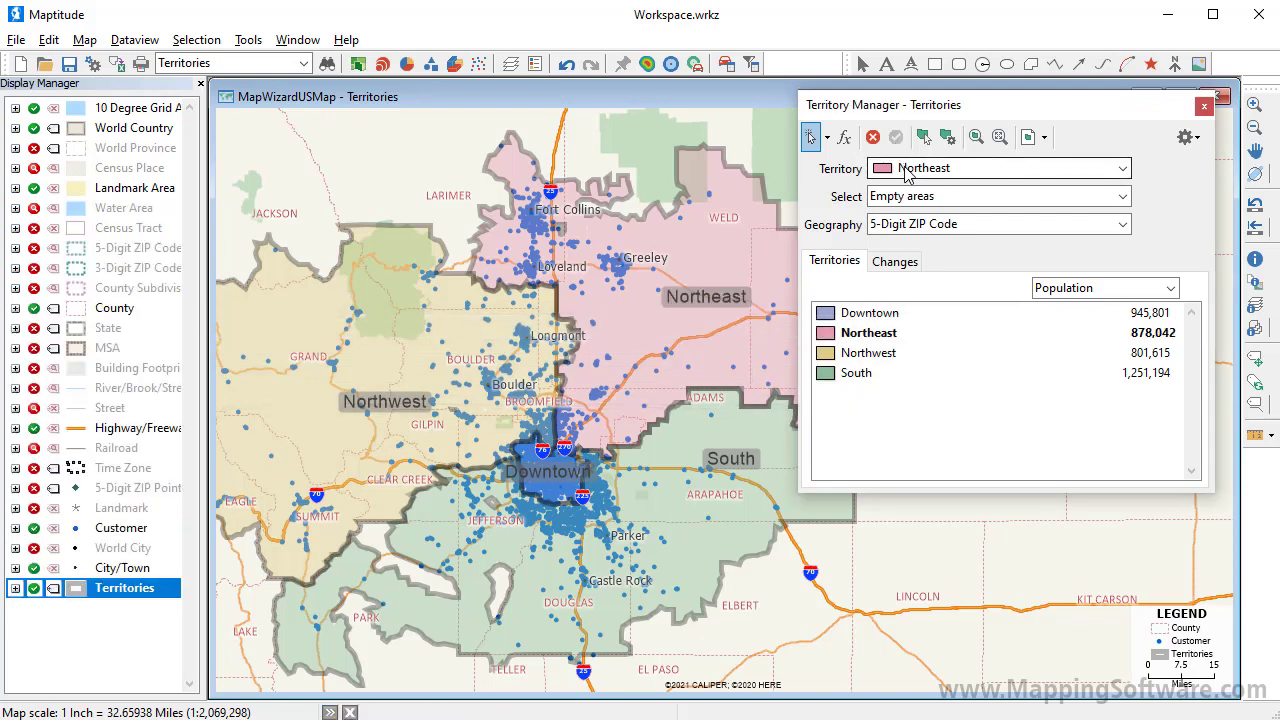
- Give the empty Summit and Douglas ZIP areas to South (1,251,536), then edit Downtown
click(907, 172)
click(907, 272)
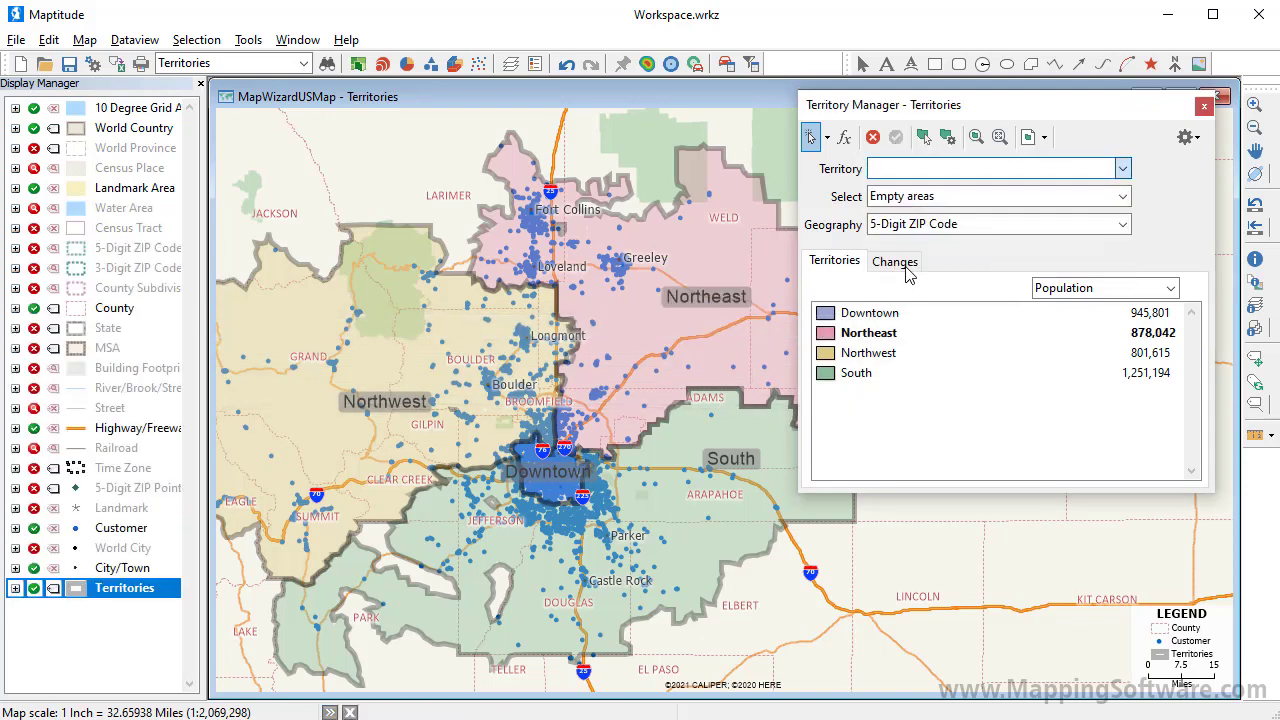
click(392, 560)
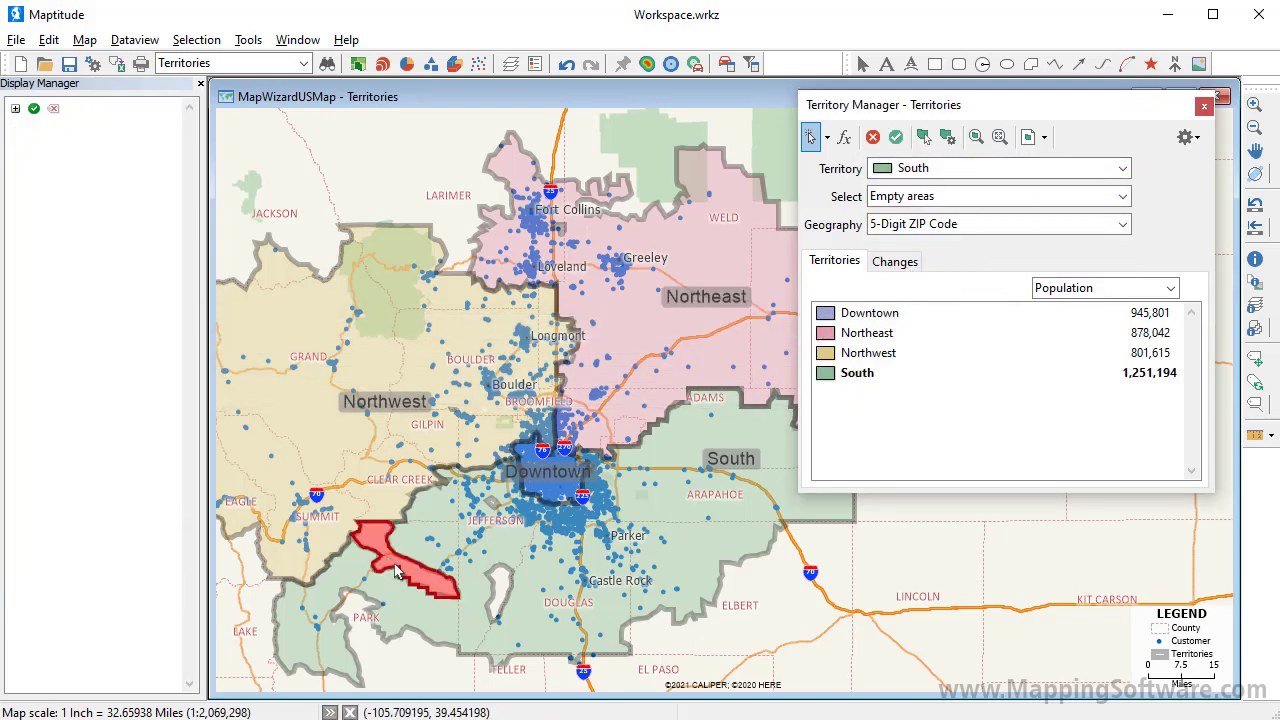
click(498, 589)
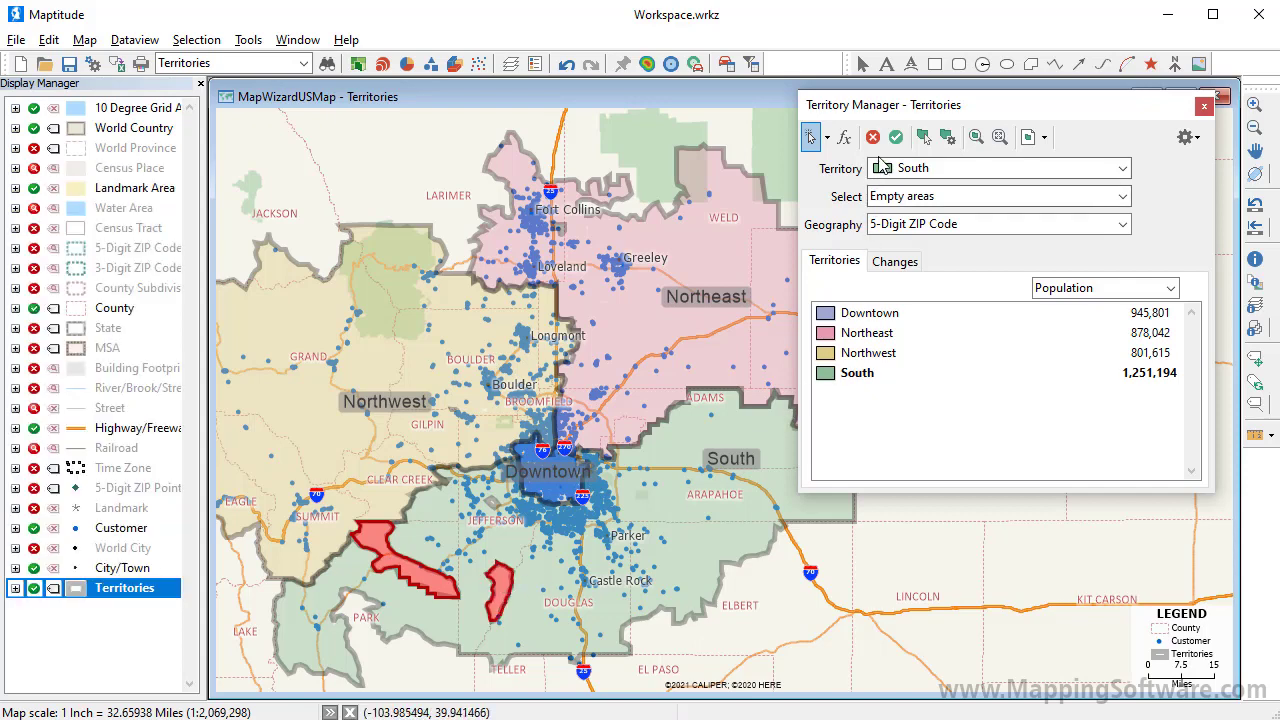
click(895, 137)
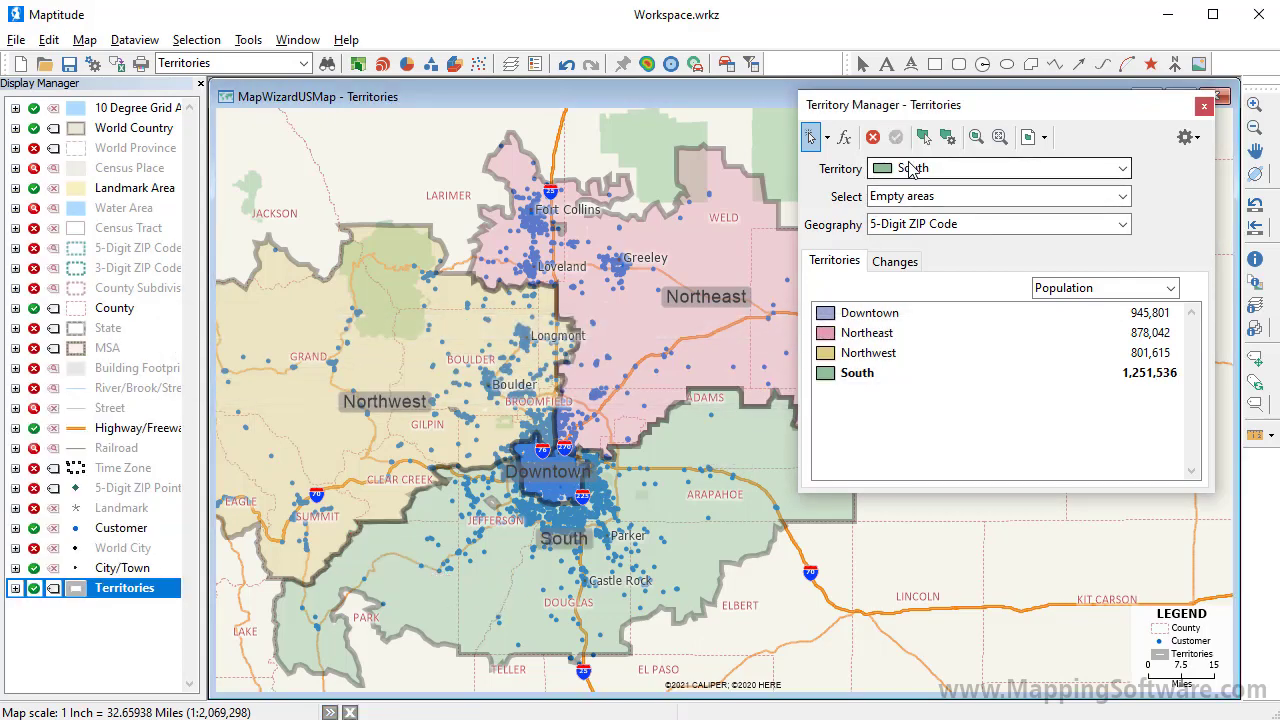
click(912, 170)
click(912, 207)
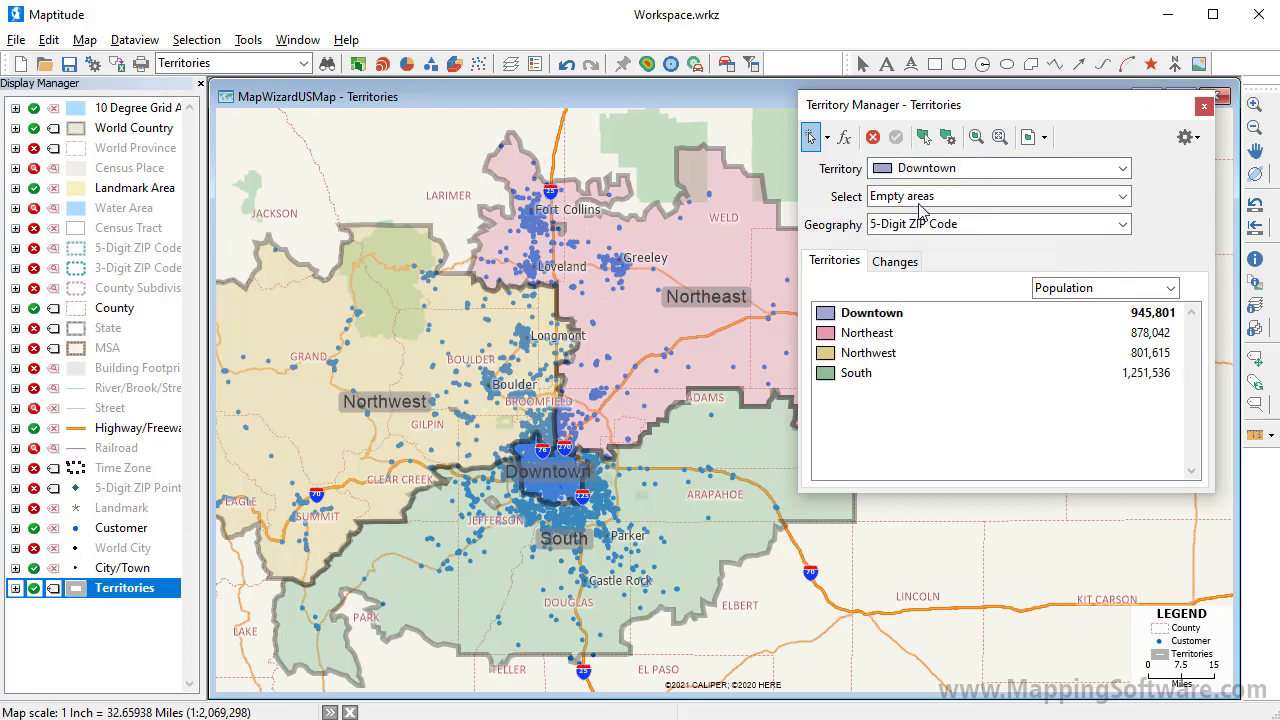
- Zoom to Downtown and rectangle-select its empty ZIP gaps, raising its population to 976,265
click(976, 138)
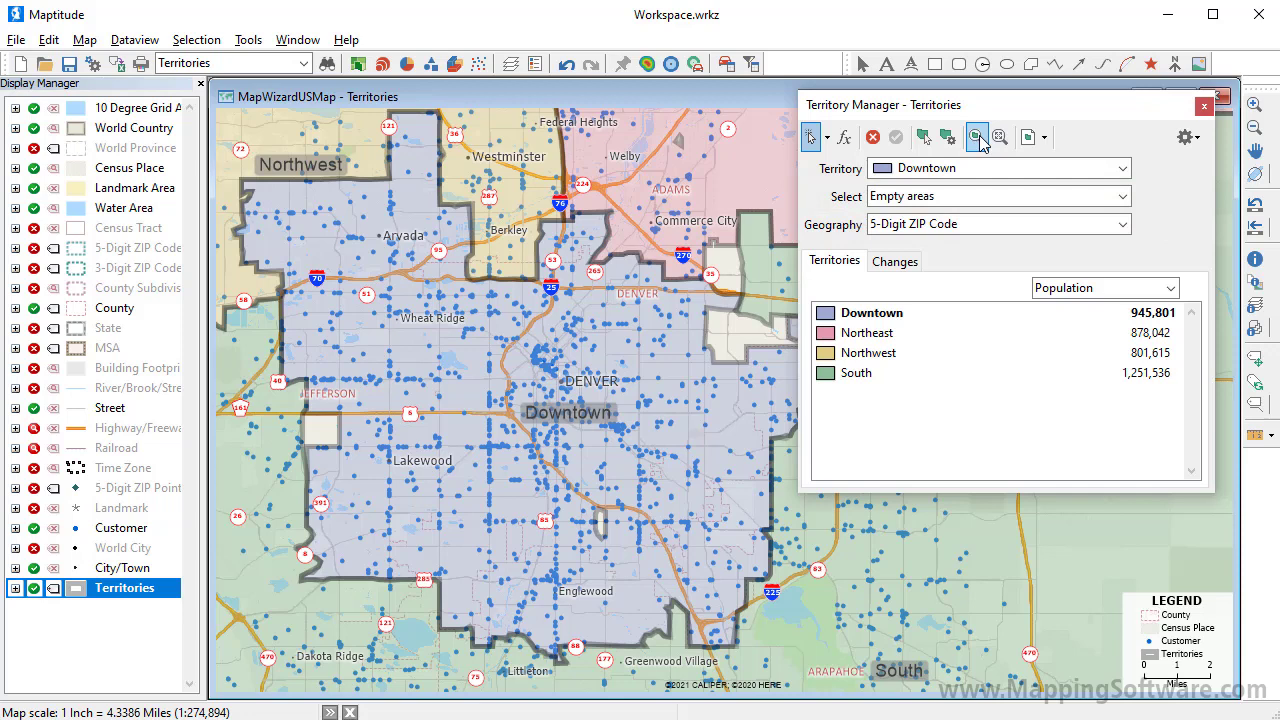
click(826, 138)
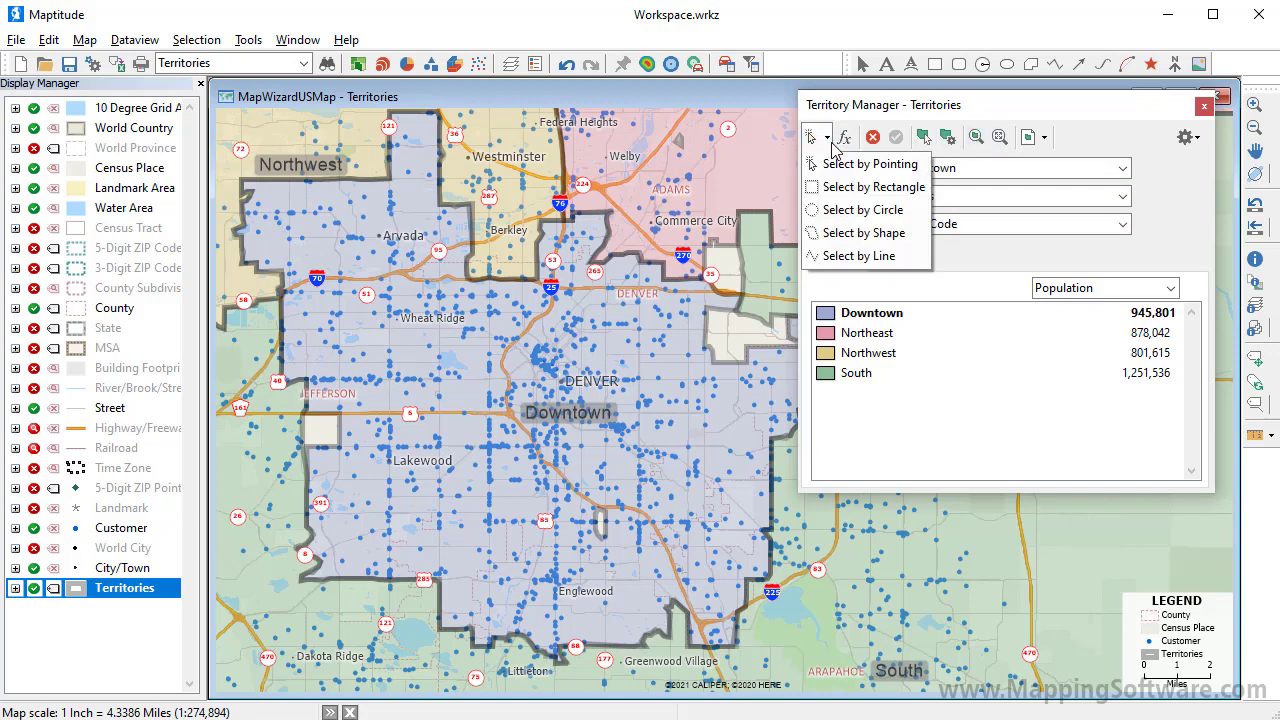
click(873, 187)
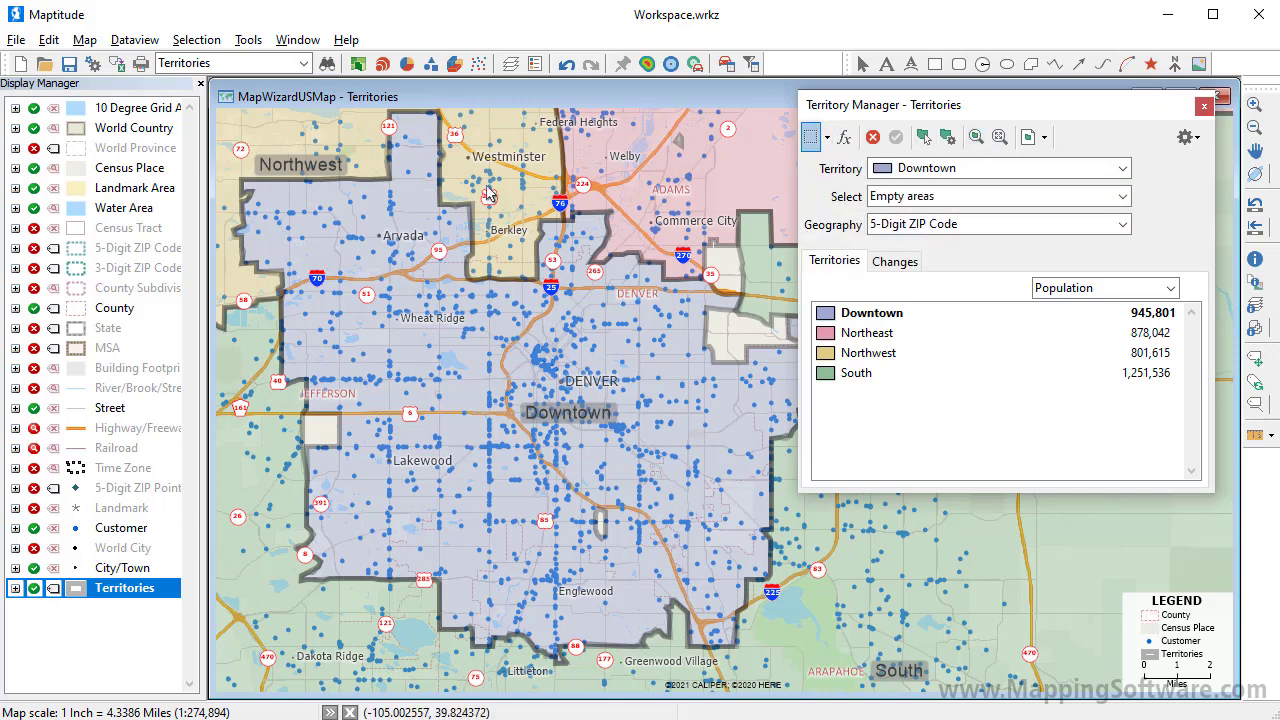
drag(231, 140, 902, 638)
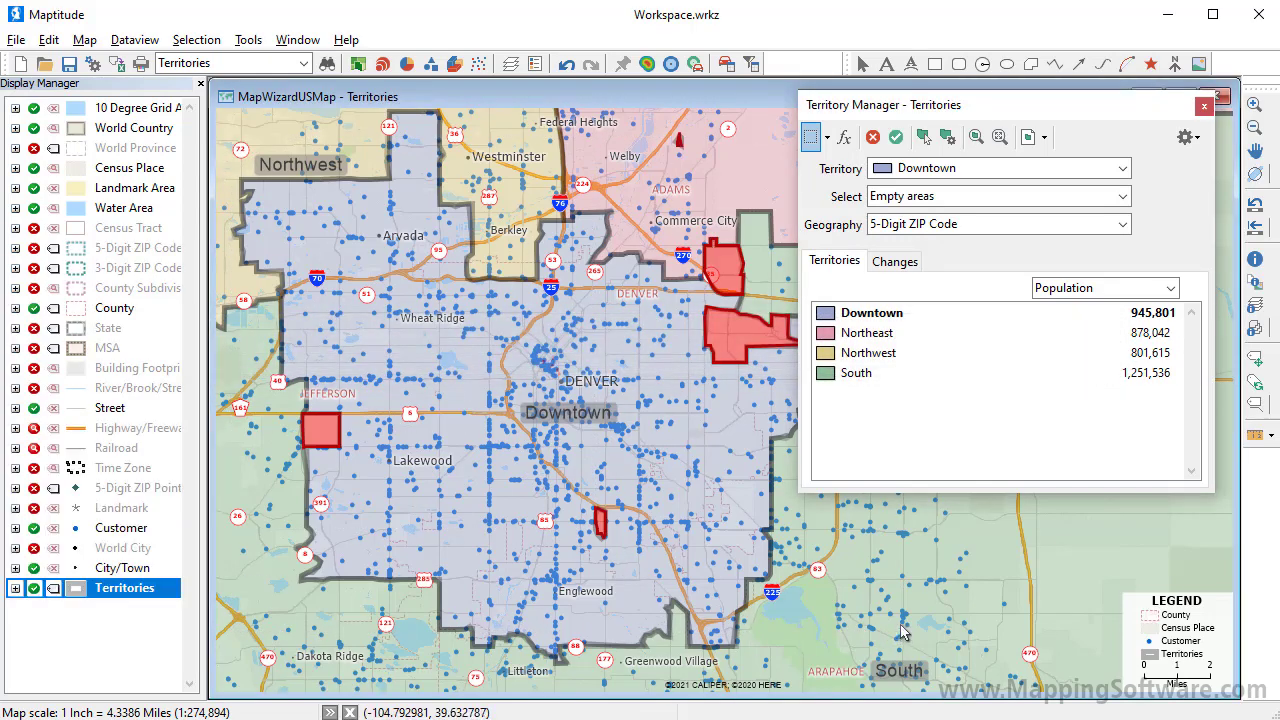
click(896, 137)
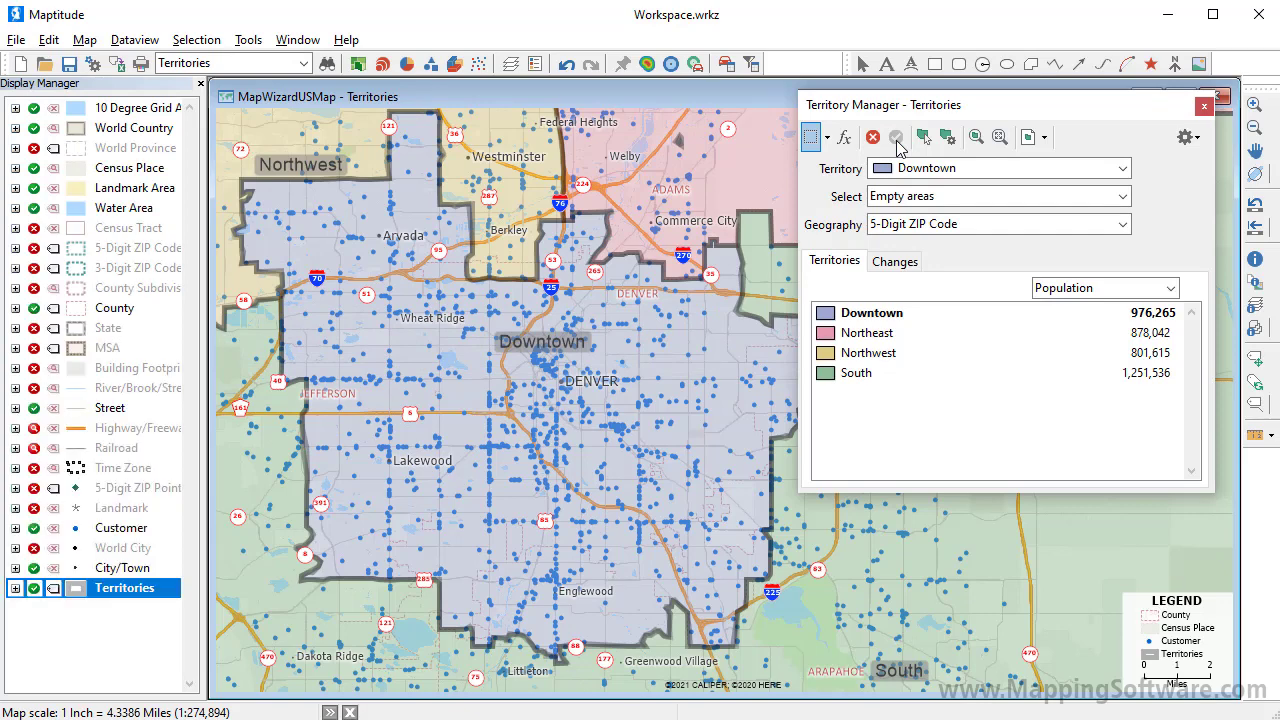
click(1080, 288)
- Total territories by QTR2 Sales and edit Northeast with 'Any area & prevent overlapping territories'
click(1067, 308)
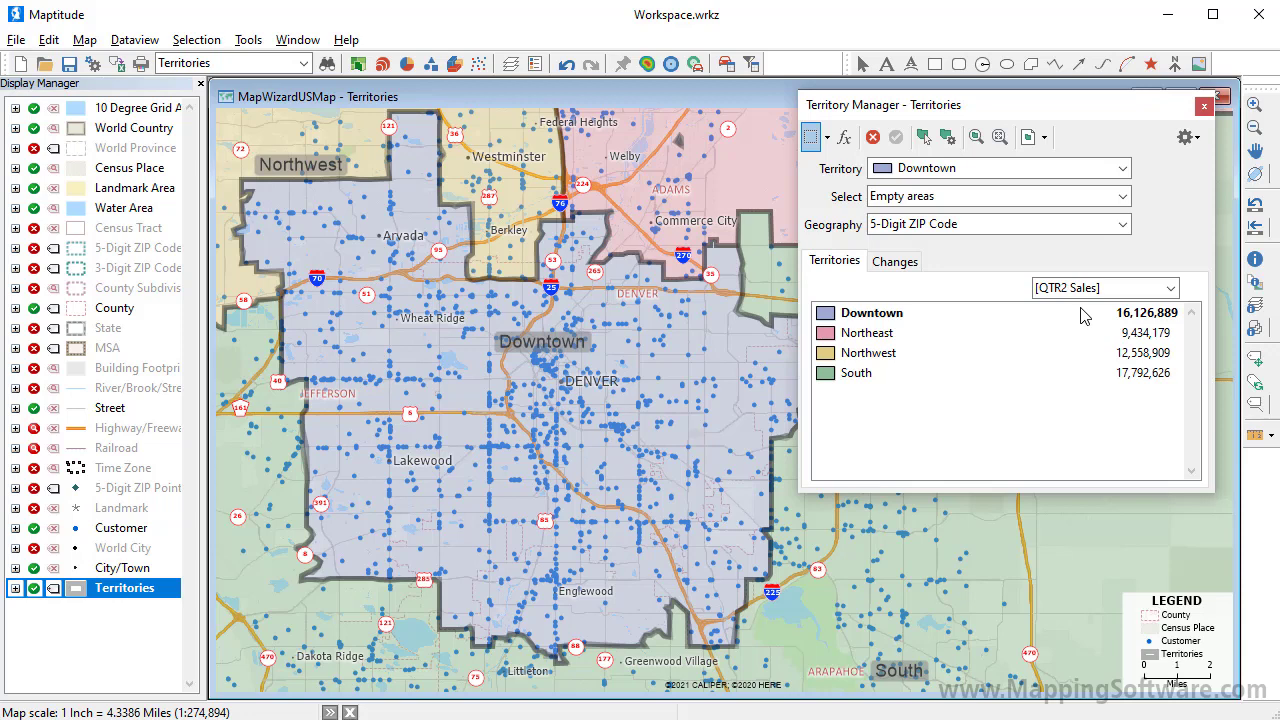
click(1048, 168)
click(1048, 243)
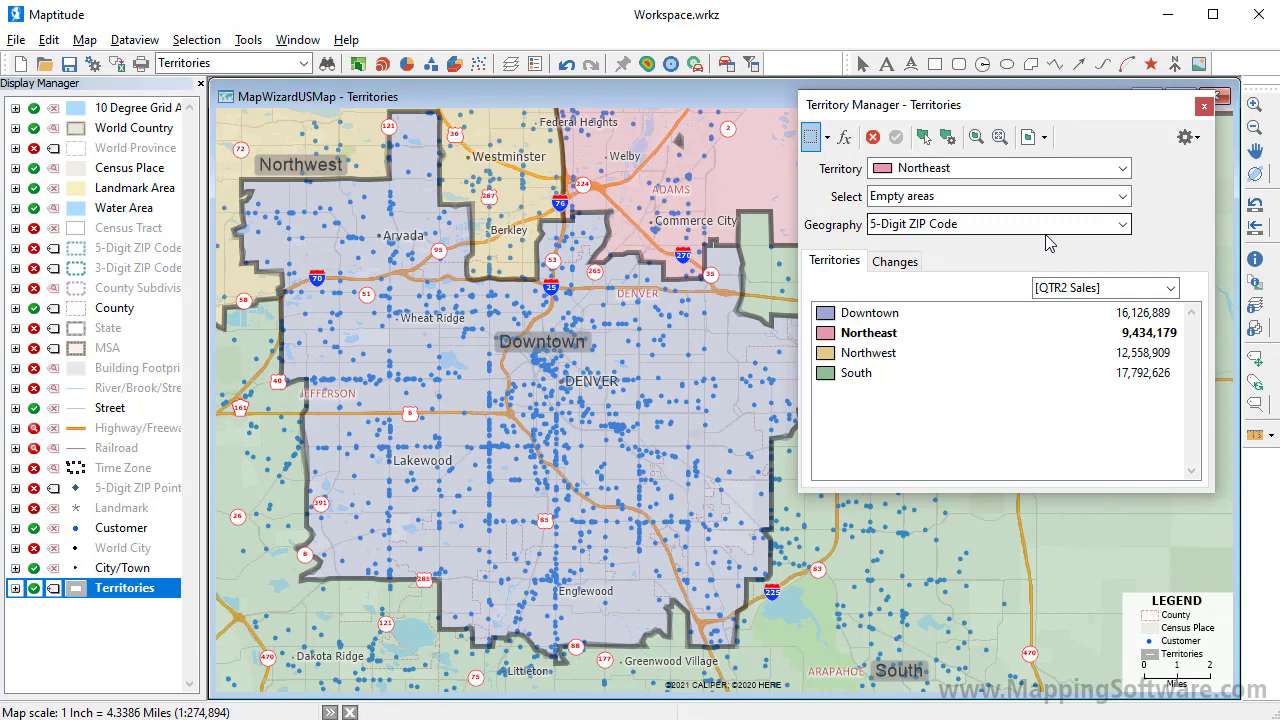
click(1036, 200)
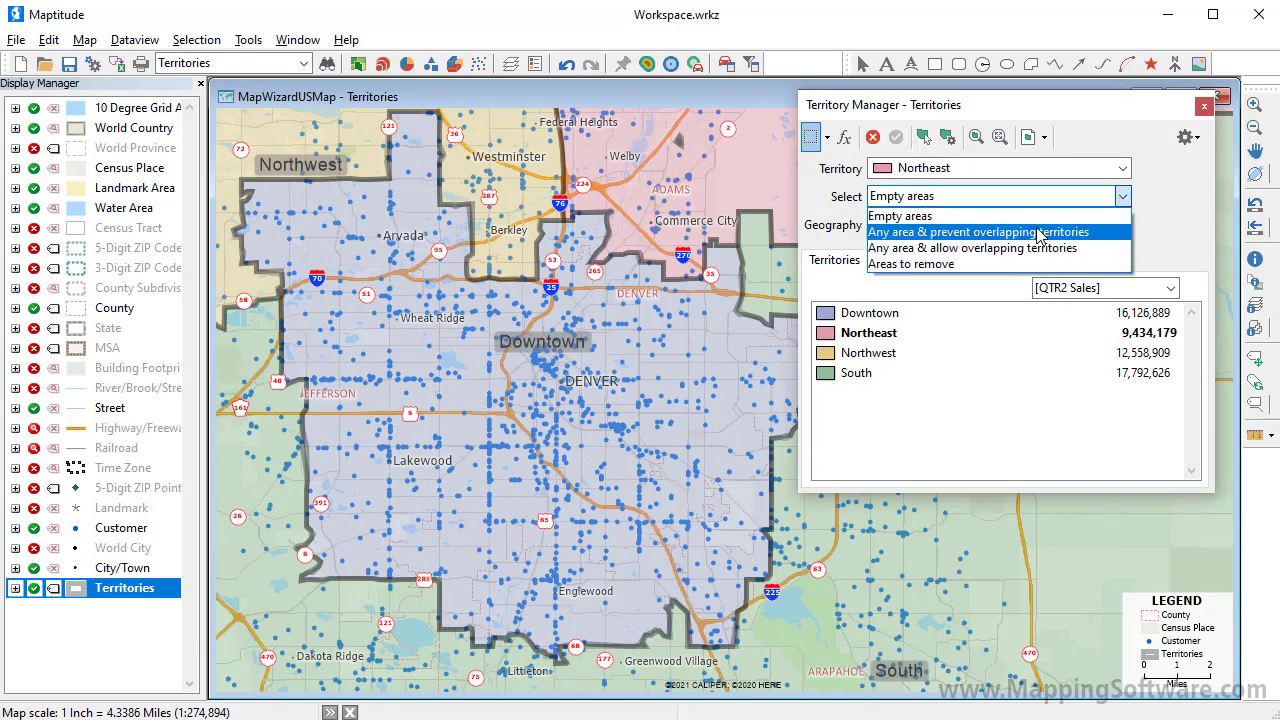
click(1038, 232)
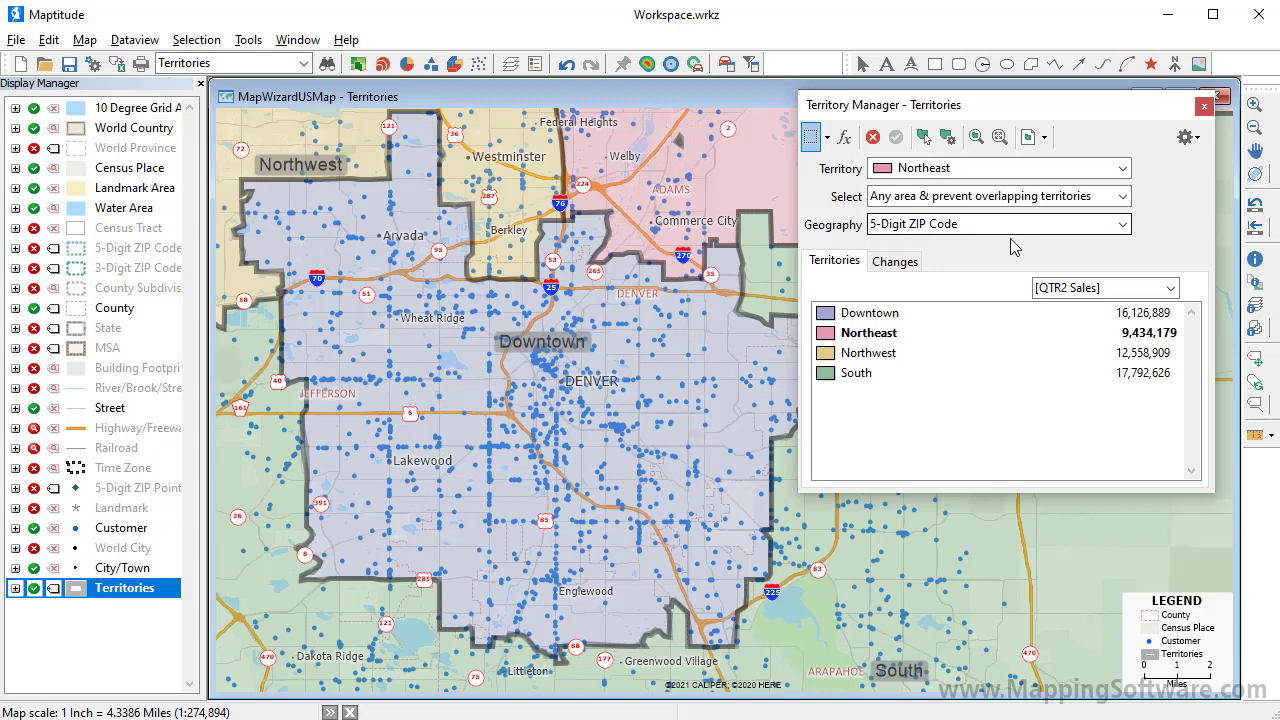
- Show the Changes summary for Northeast and switch to Select by Pointing
click(895, 262)
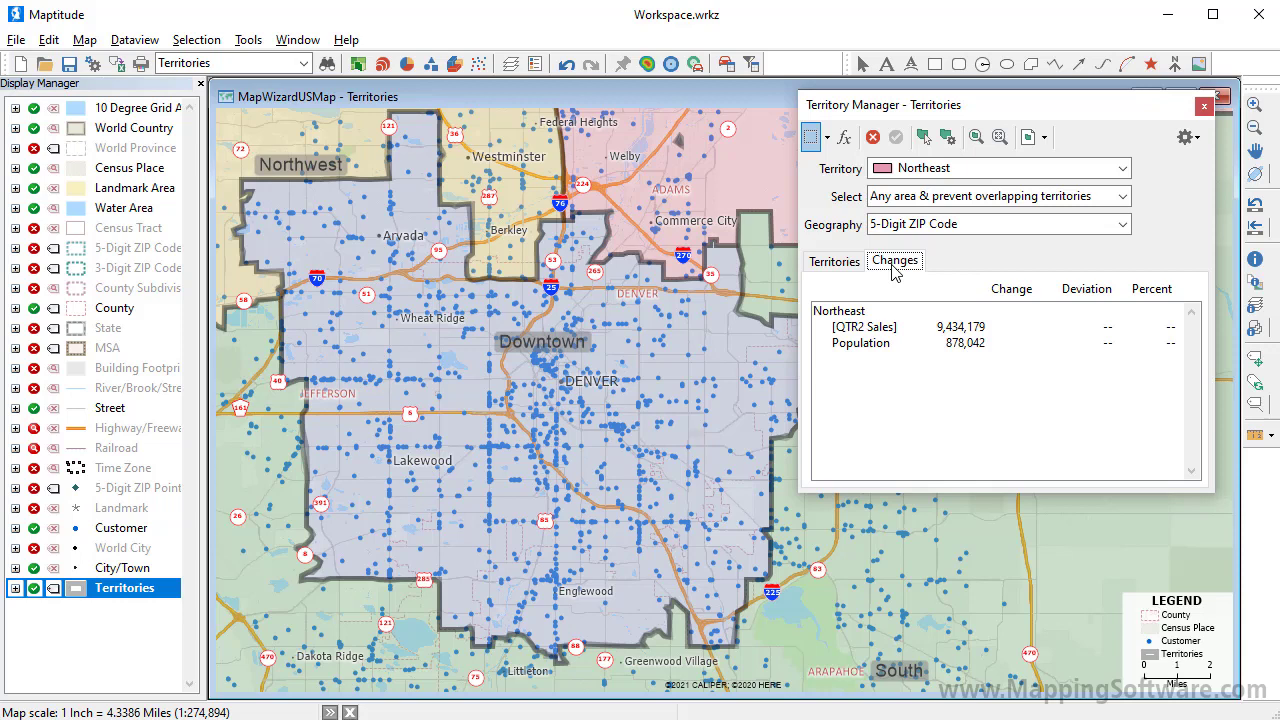
click(827, 138)
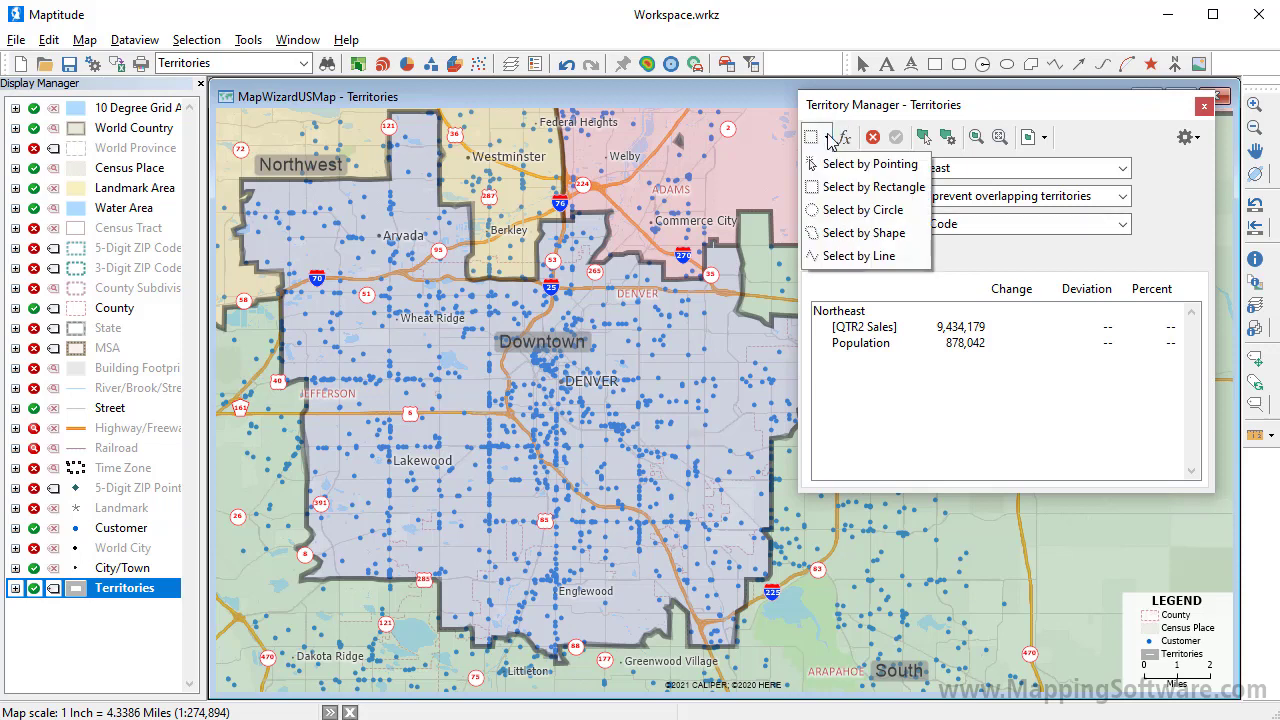
click(835, 163)
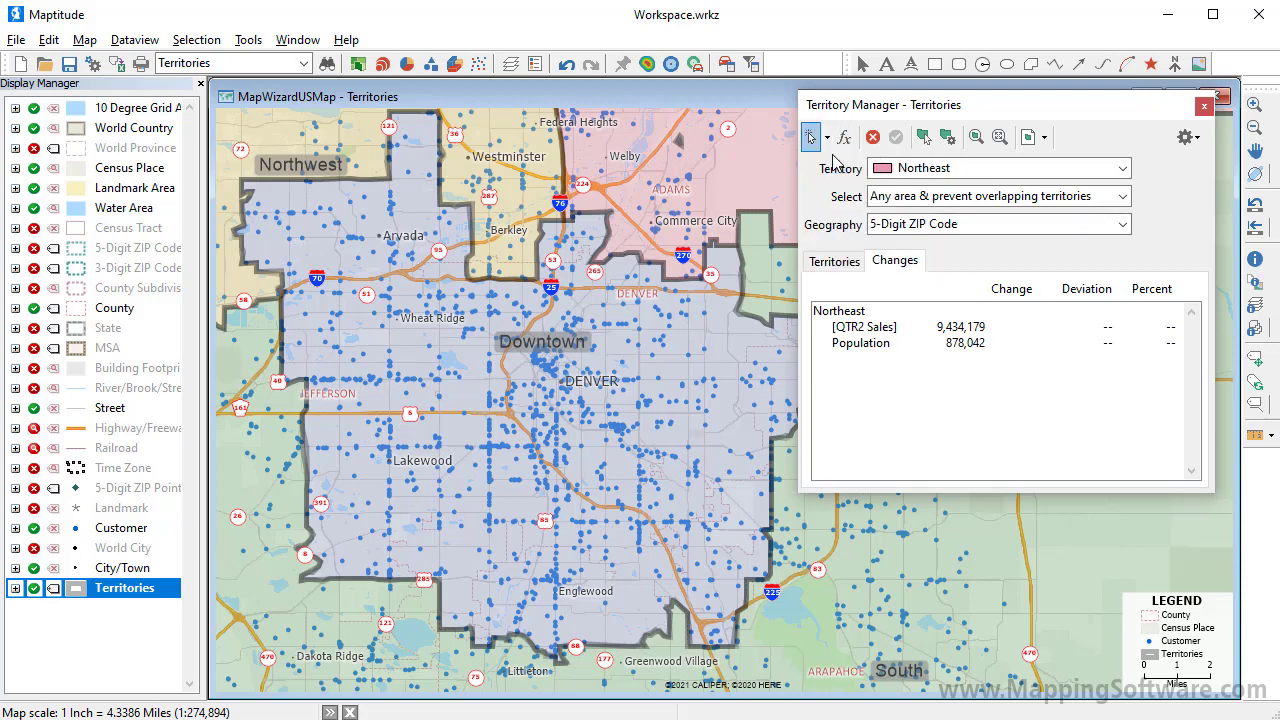
- Move ZIP areas north and east of Denver into Northeast, bringing its QTR2 Sales to 13,824,615
click(580, 250)
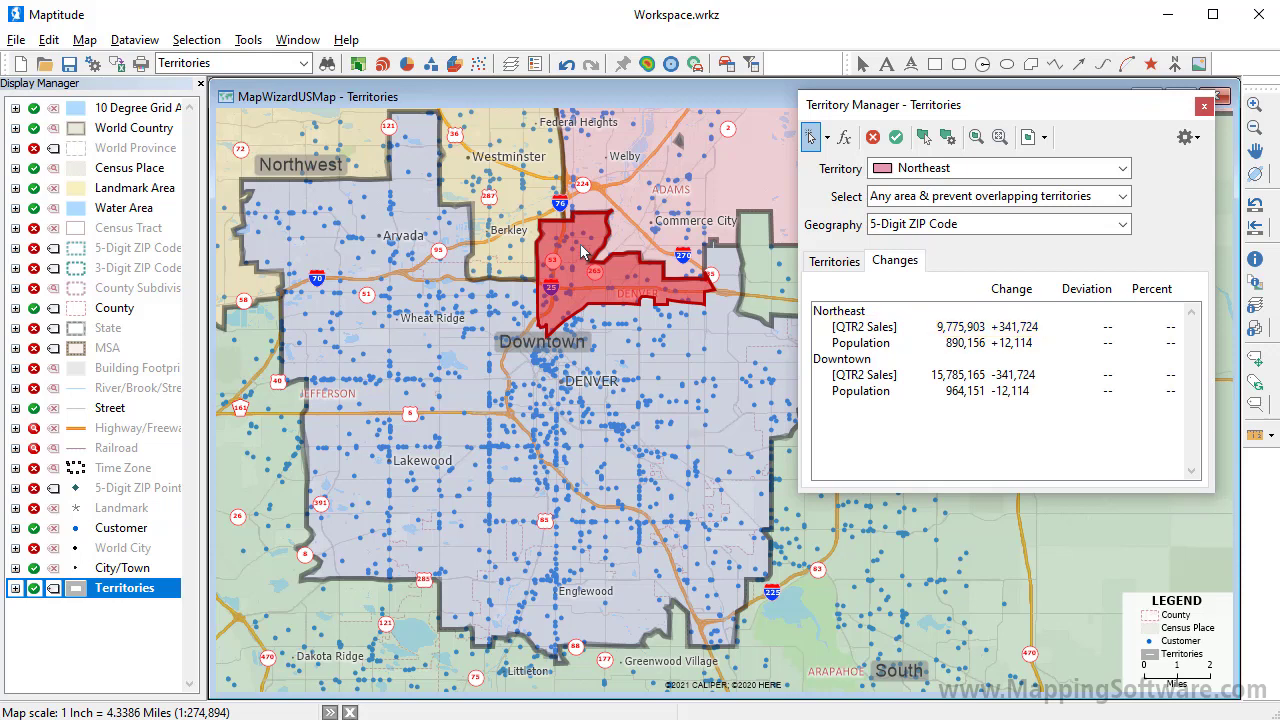
scroll(634, 269, down, 3)
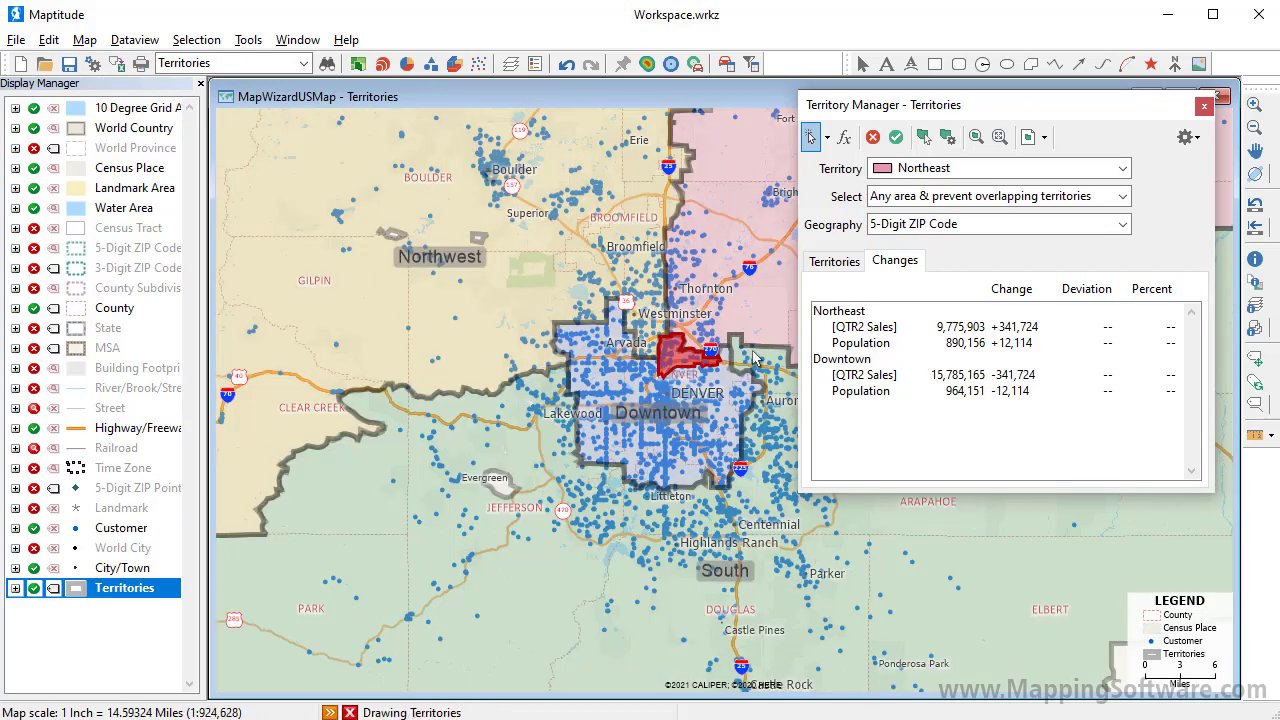
scroll(755, 358, down, 1)
drag(755, 358, 392, 330)
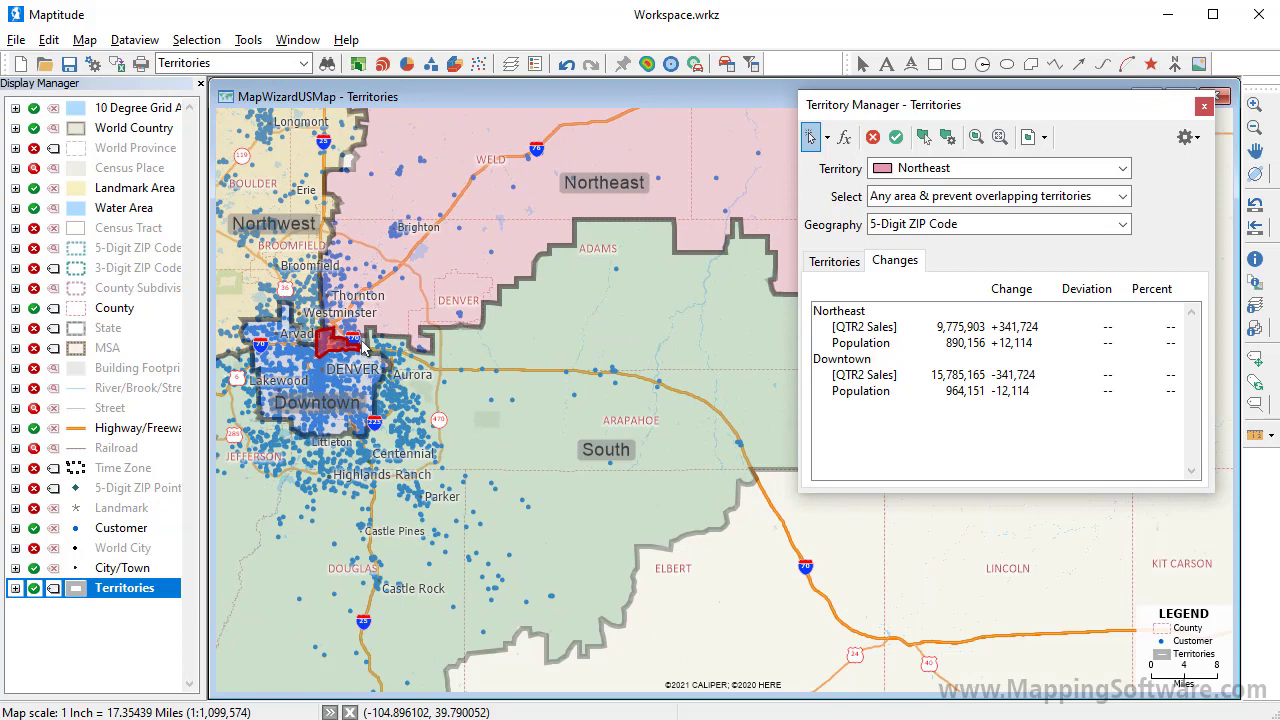
click(384, 350)
mouse_move(415, 372)
mouse_down()
mouse_move(511, 362)
mouse_move(626, 324)
mouse_move(574, 320)
mouse_move(715, 332)
mouse_move(752, 383)
mouse_move(480, 404)
mouse_move(417, 376)
mouse_move(395, 390)
mouse_move(382, 342)
mouse_move(389, 366)
mouse_move(366, 382)
mouse_up()
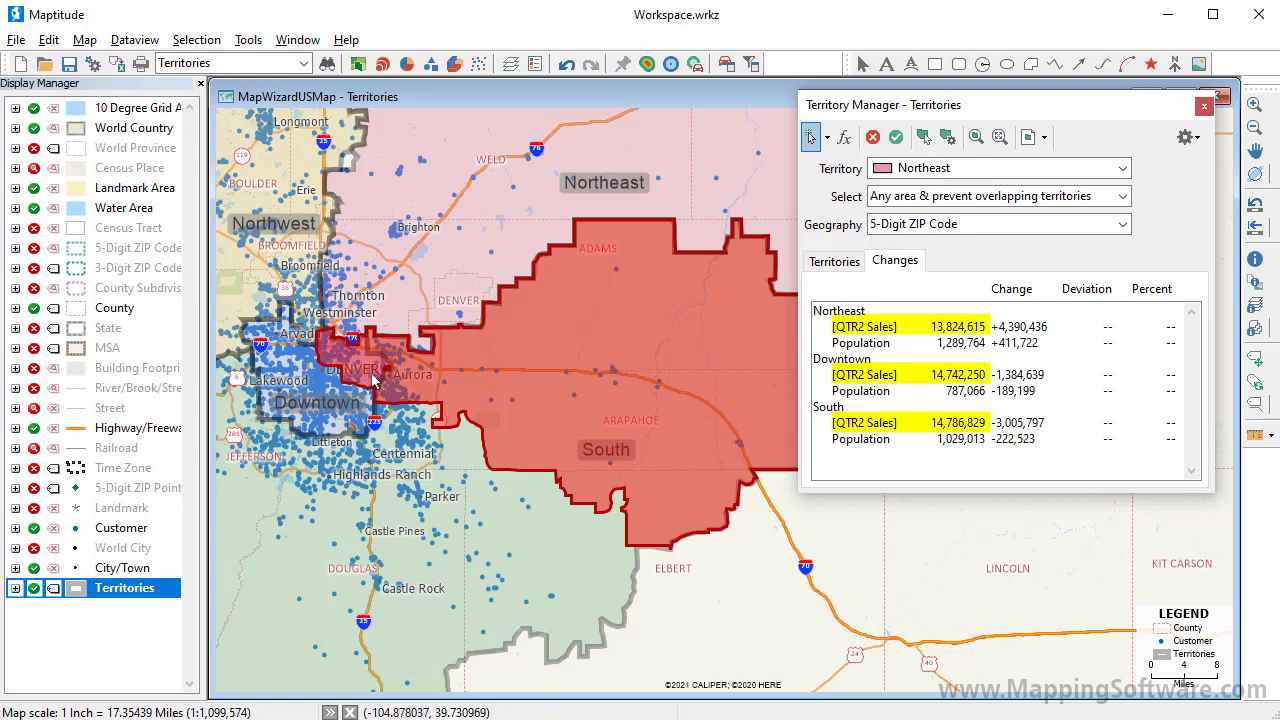
click(895, 140)
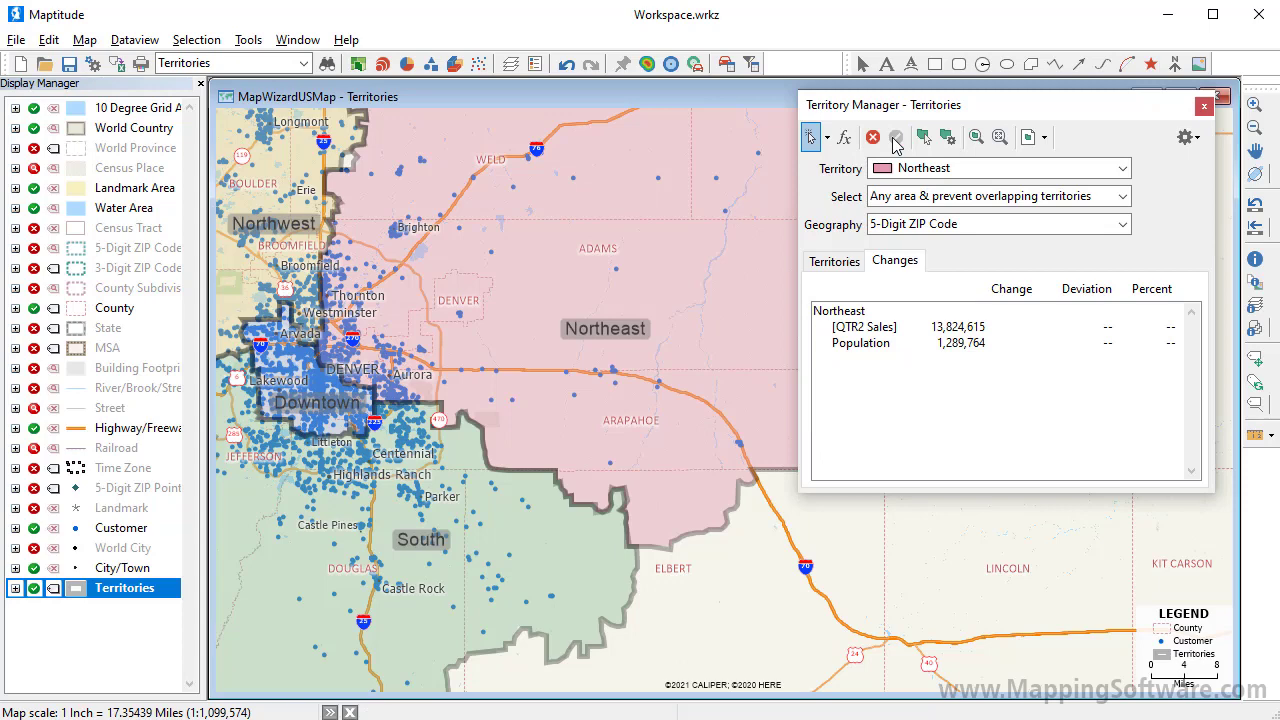
click(825, 262)
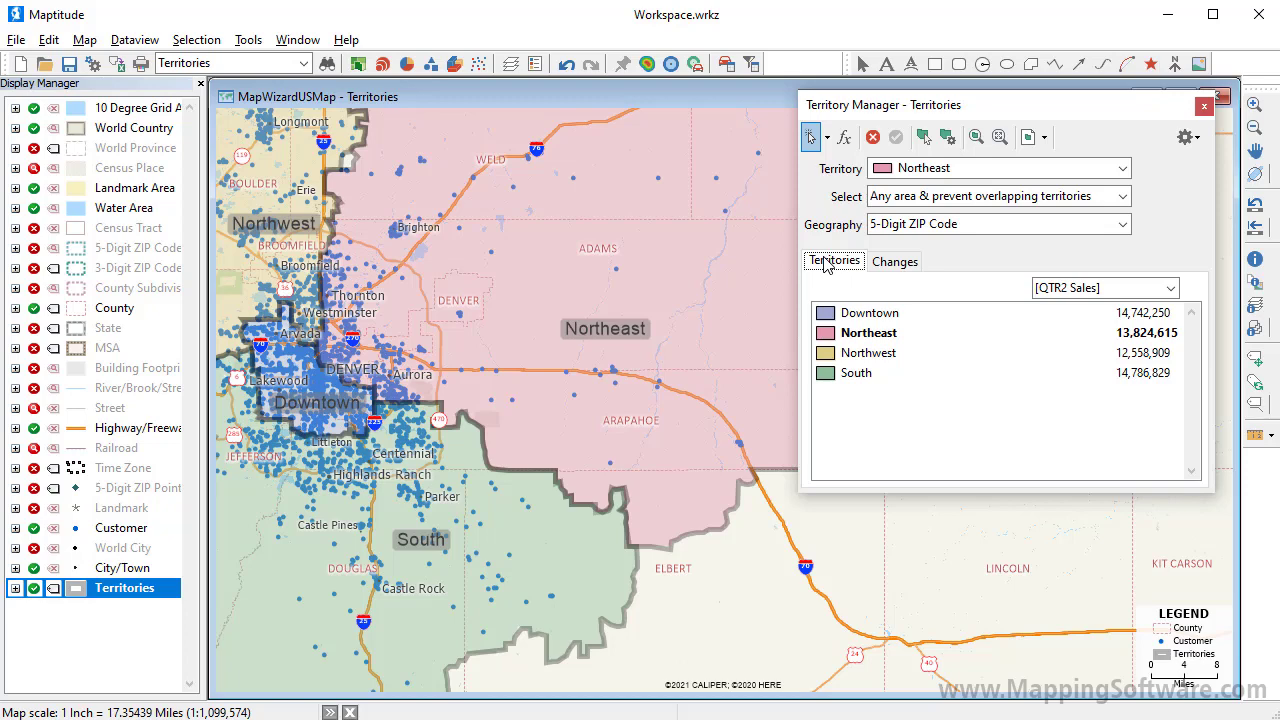
- Choose Northwest as the territory to edit and zoom into the Arvada and Westminster area
click(918, 170)
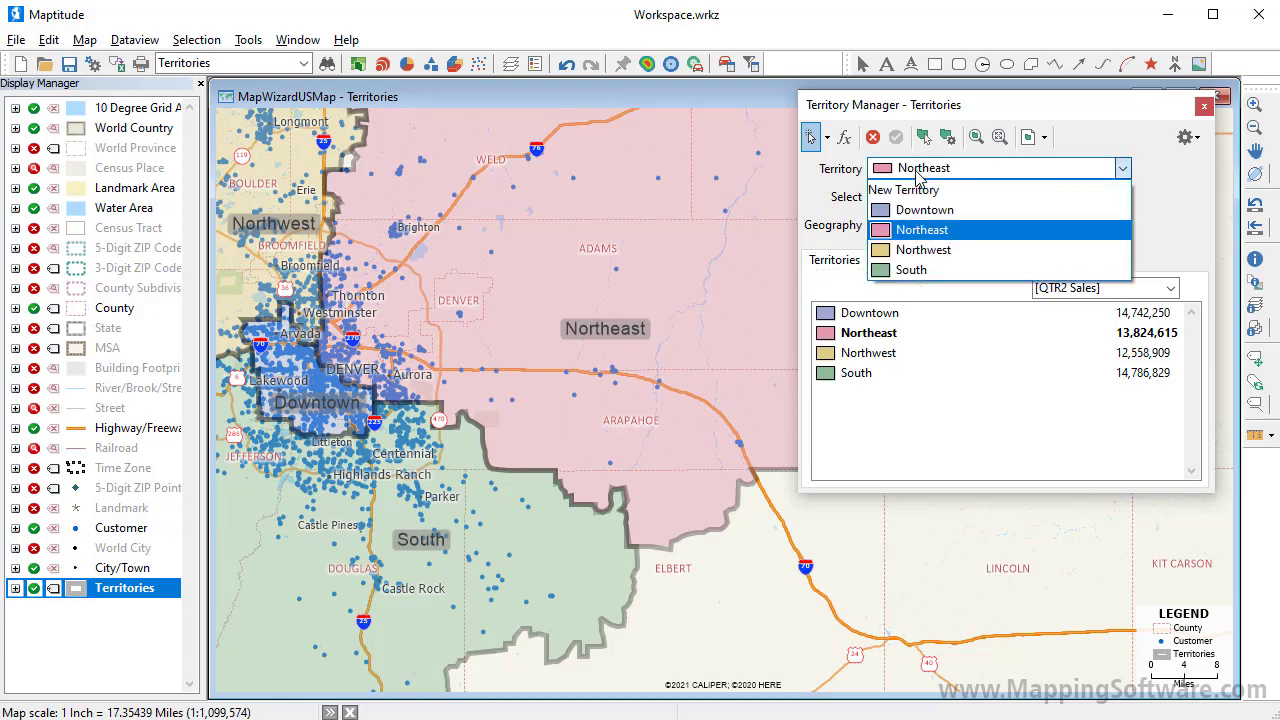
click(922, 250)
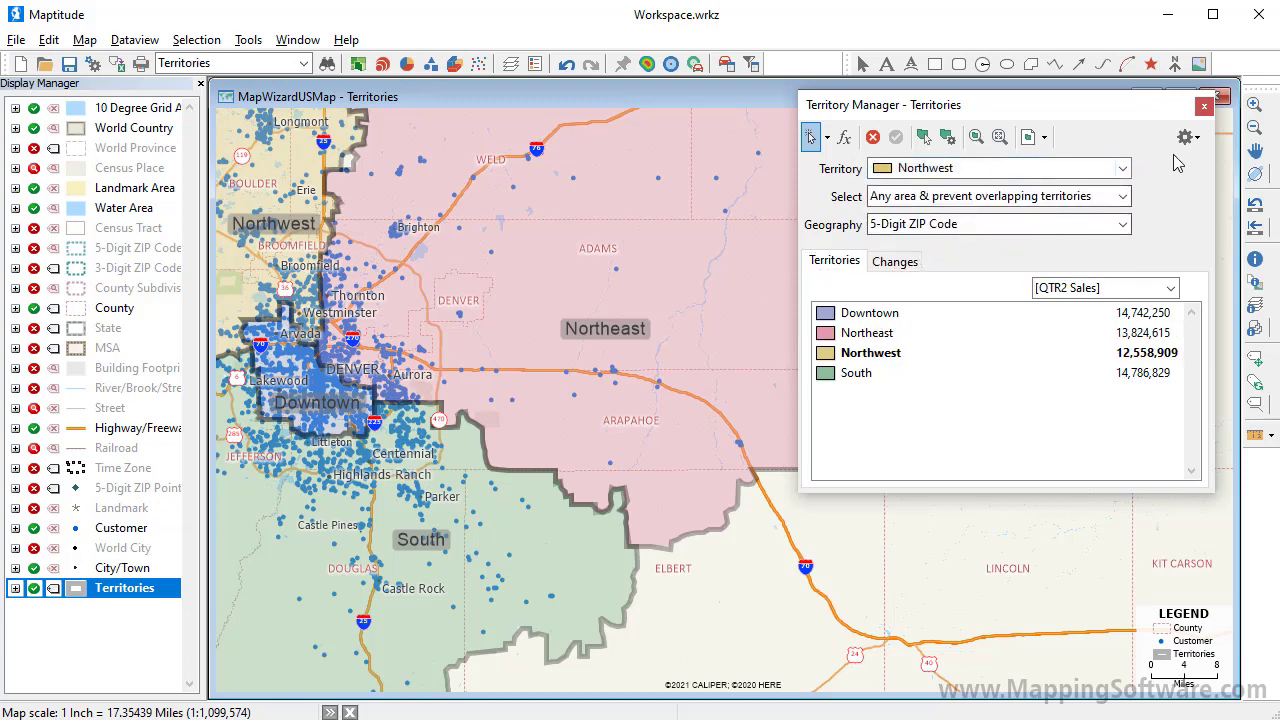
click(1257, 105)
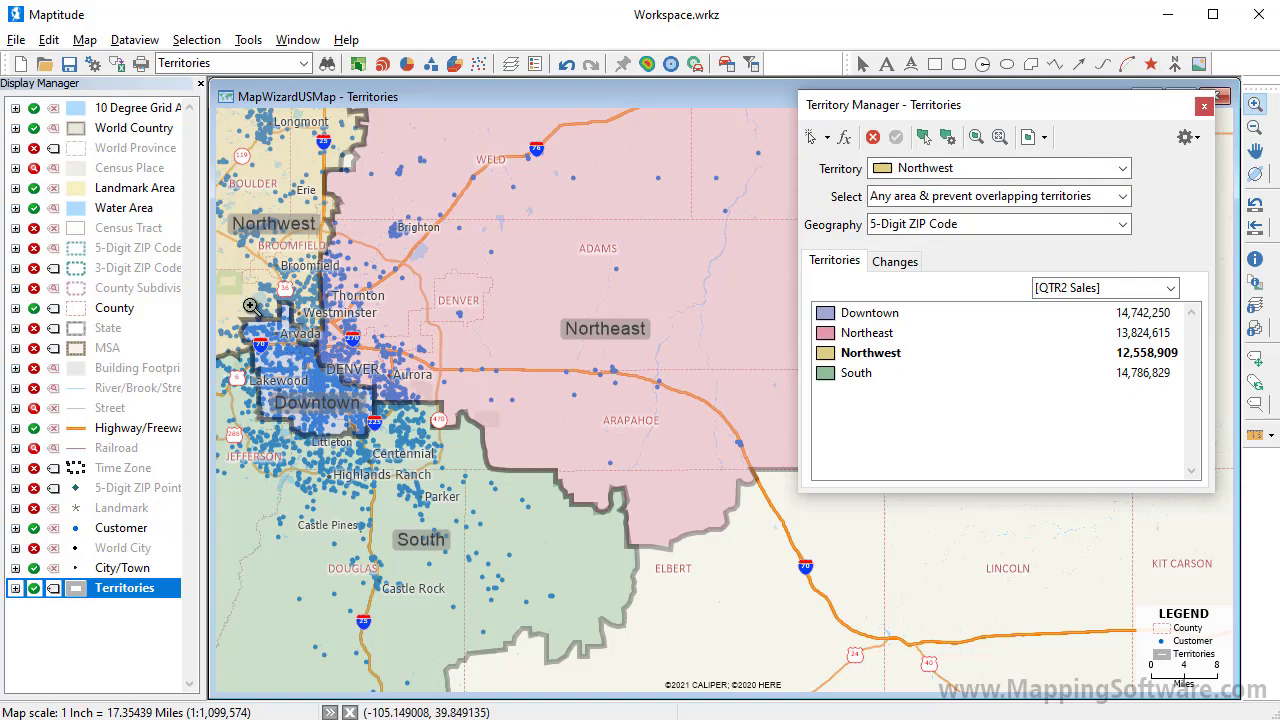
drag(235, 290, 405, 374)
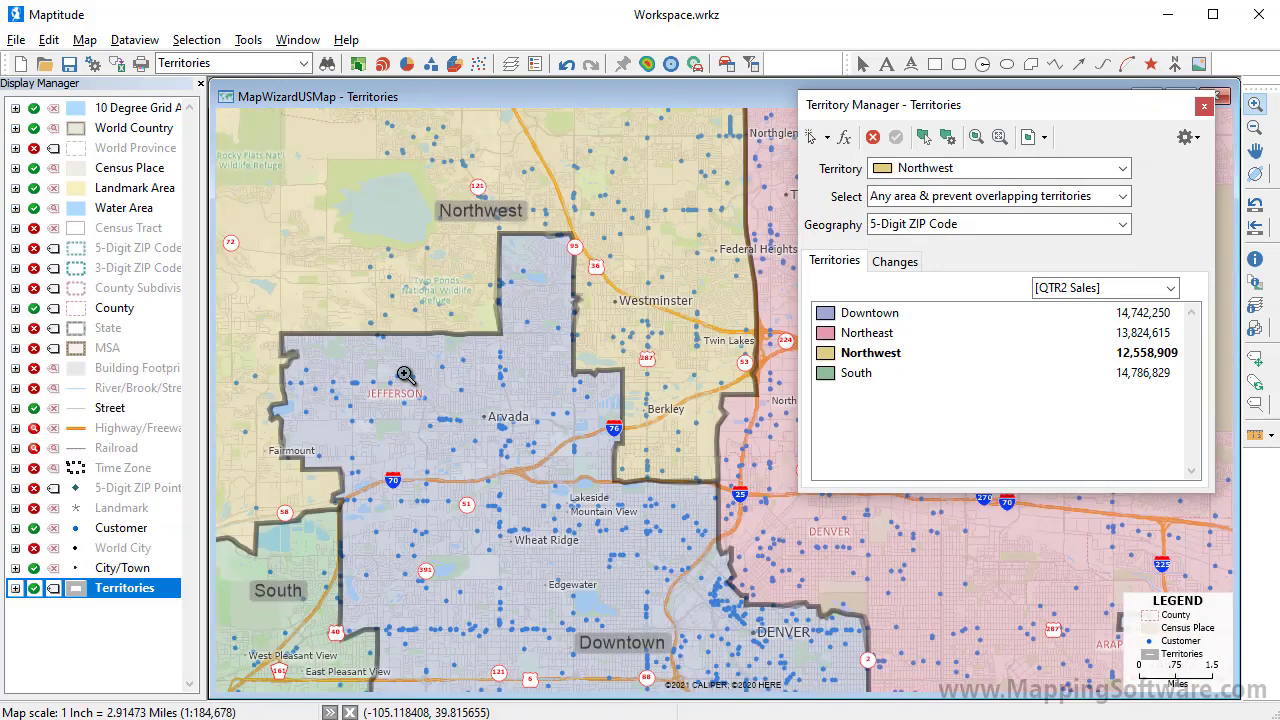
- Add two Arvada-area ZIP areas to Northwest, raising its QTR2 Sales to 13,571,973
click(811, 138)
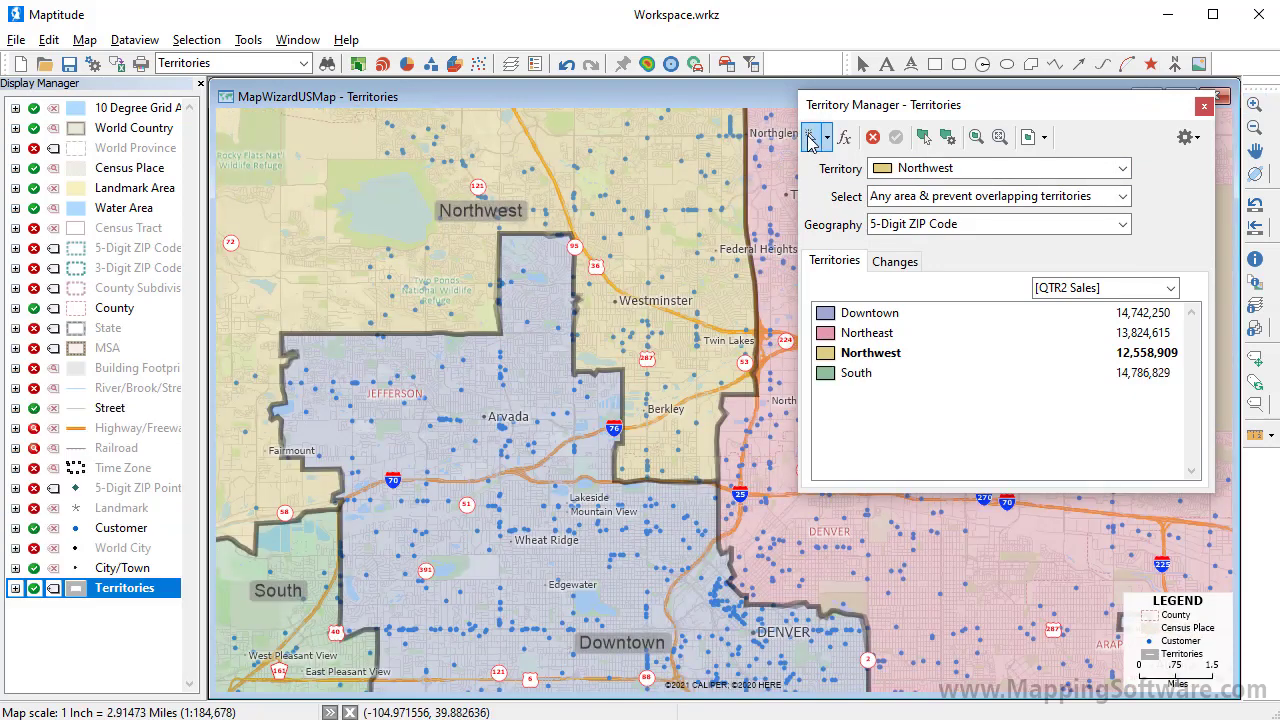
click(893, 261)
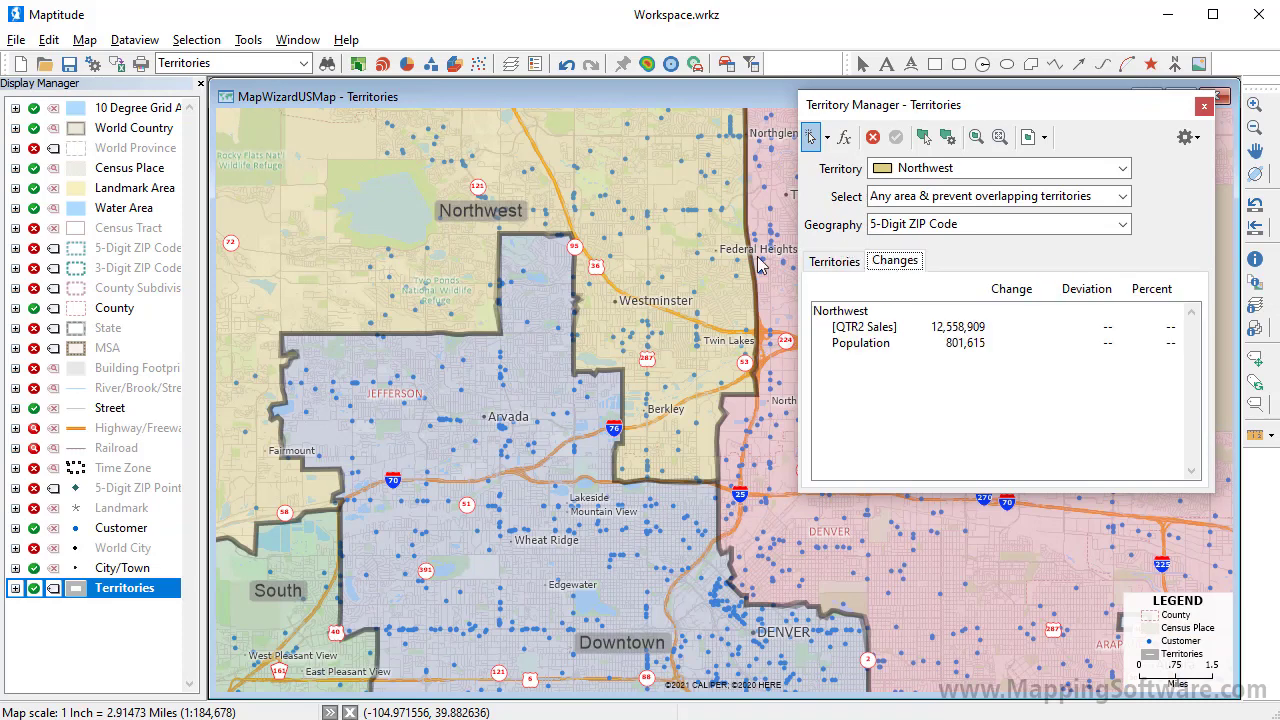
click(572, 309)
click(466, 357)
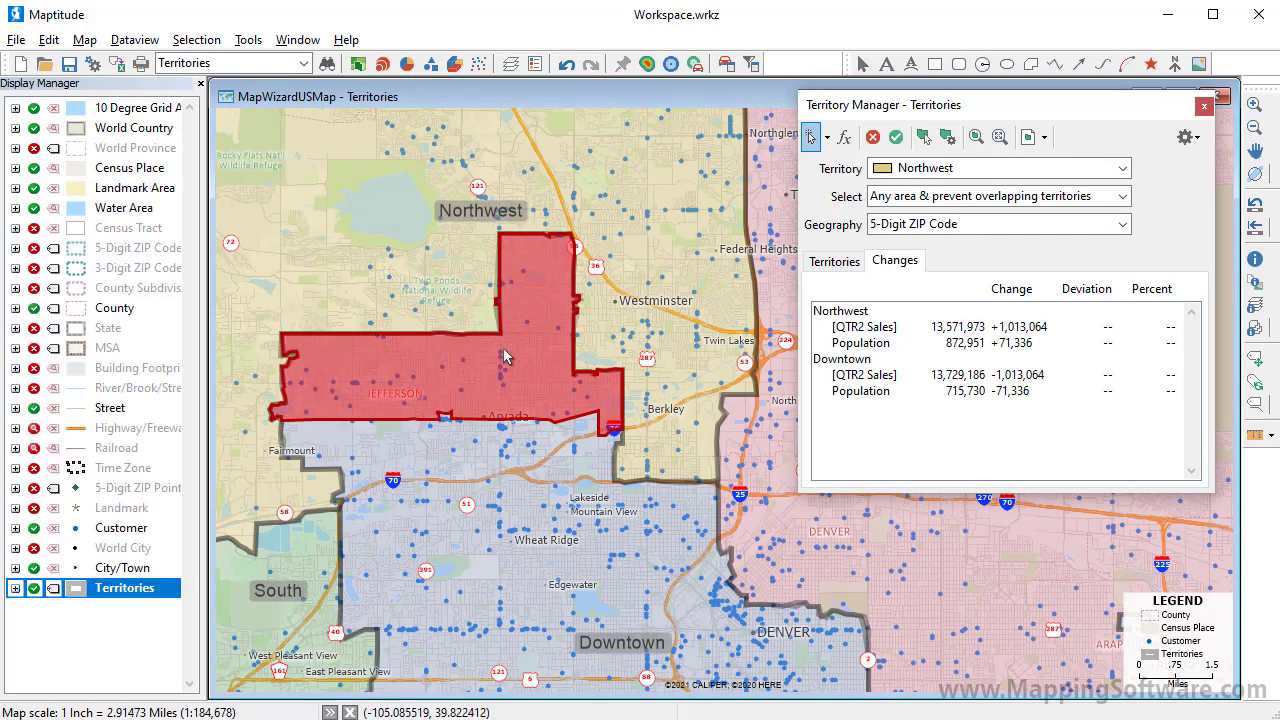
click(896, 137)
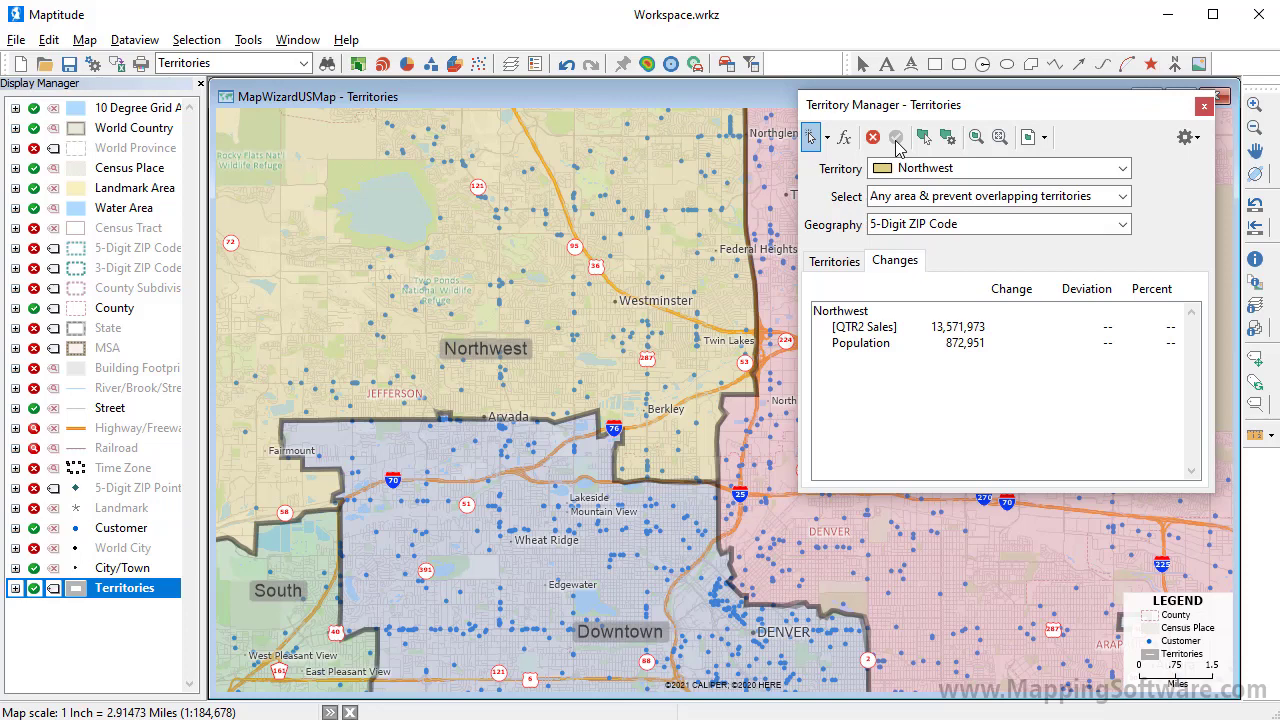
right_click(141, 534)
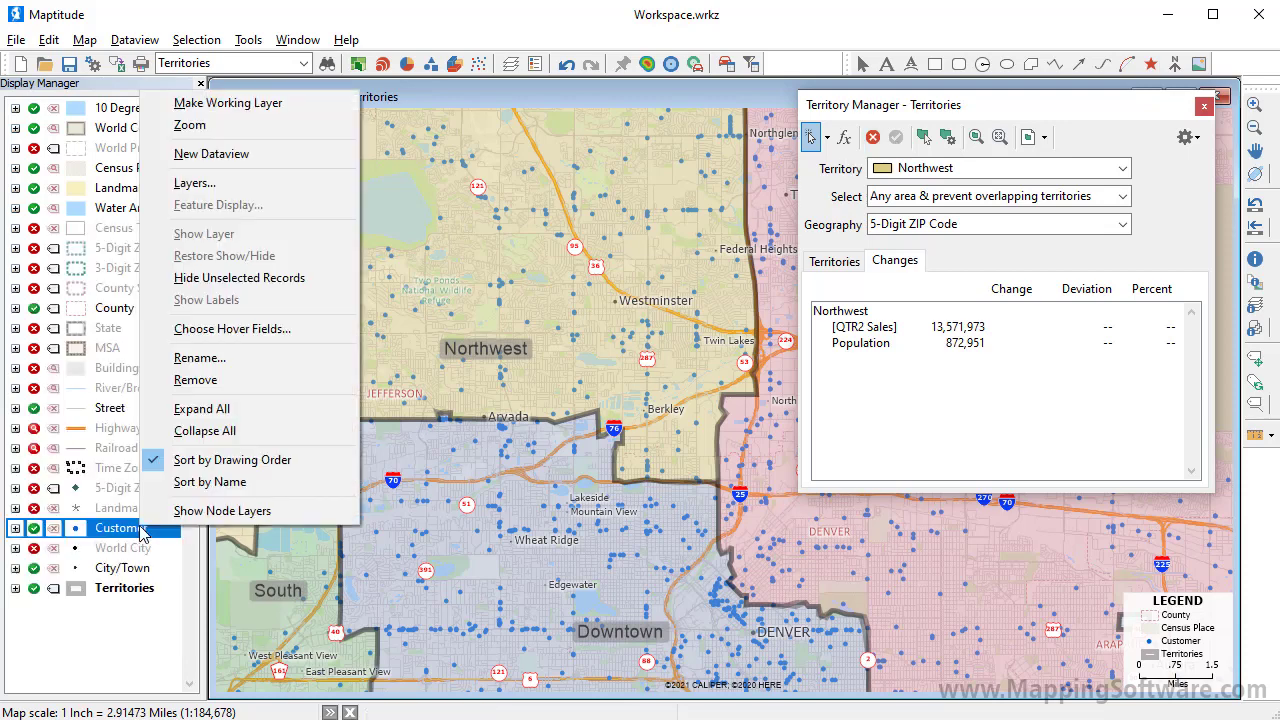
click(228, 103)
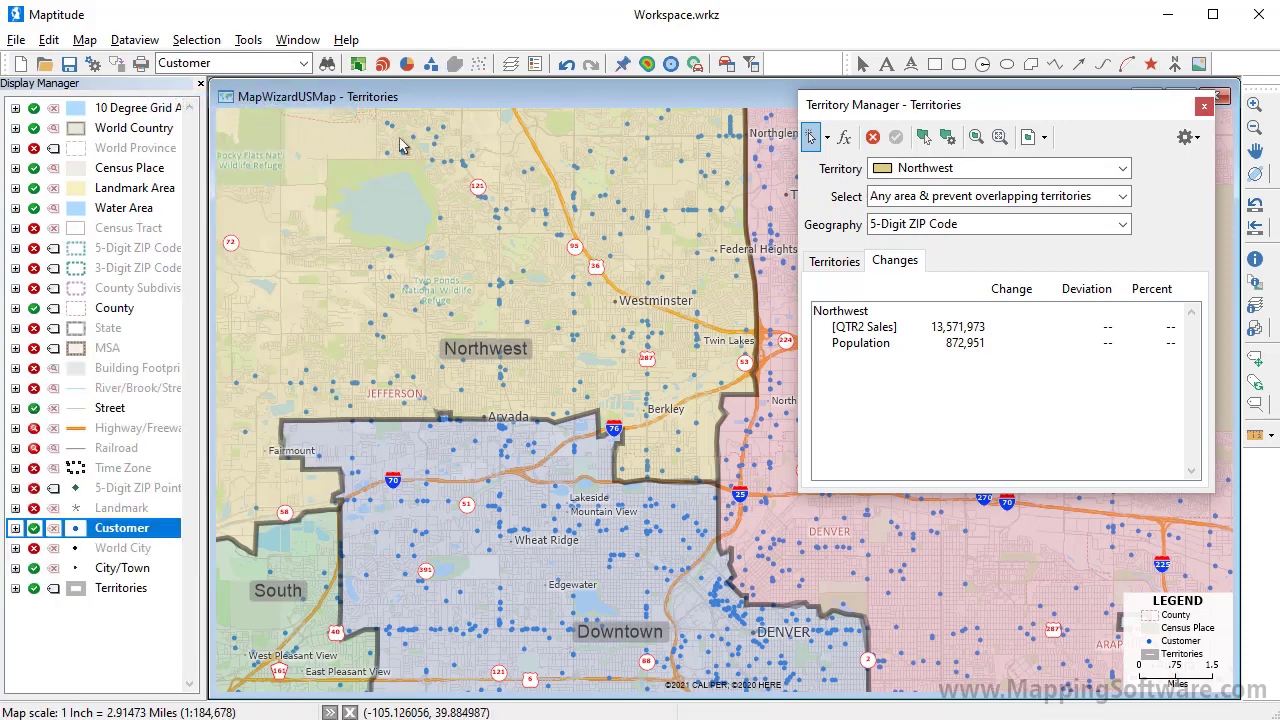
click(1255, 259)
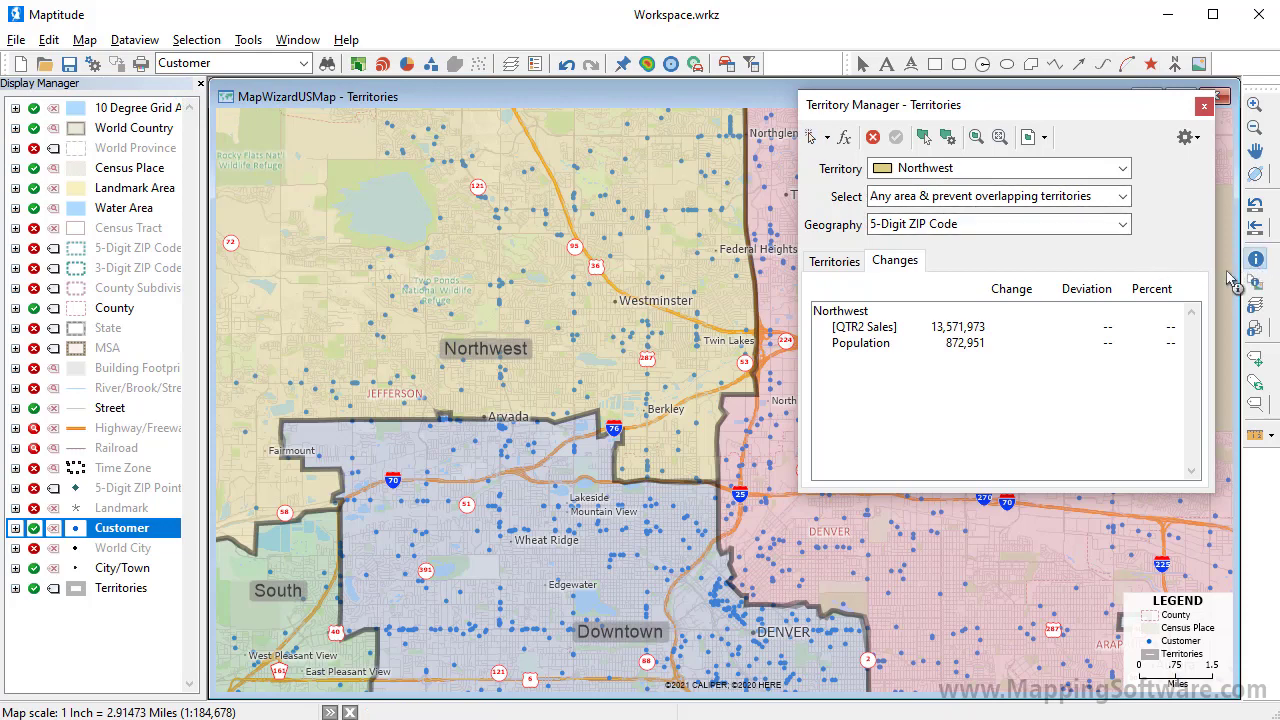
click(581, 386)
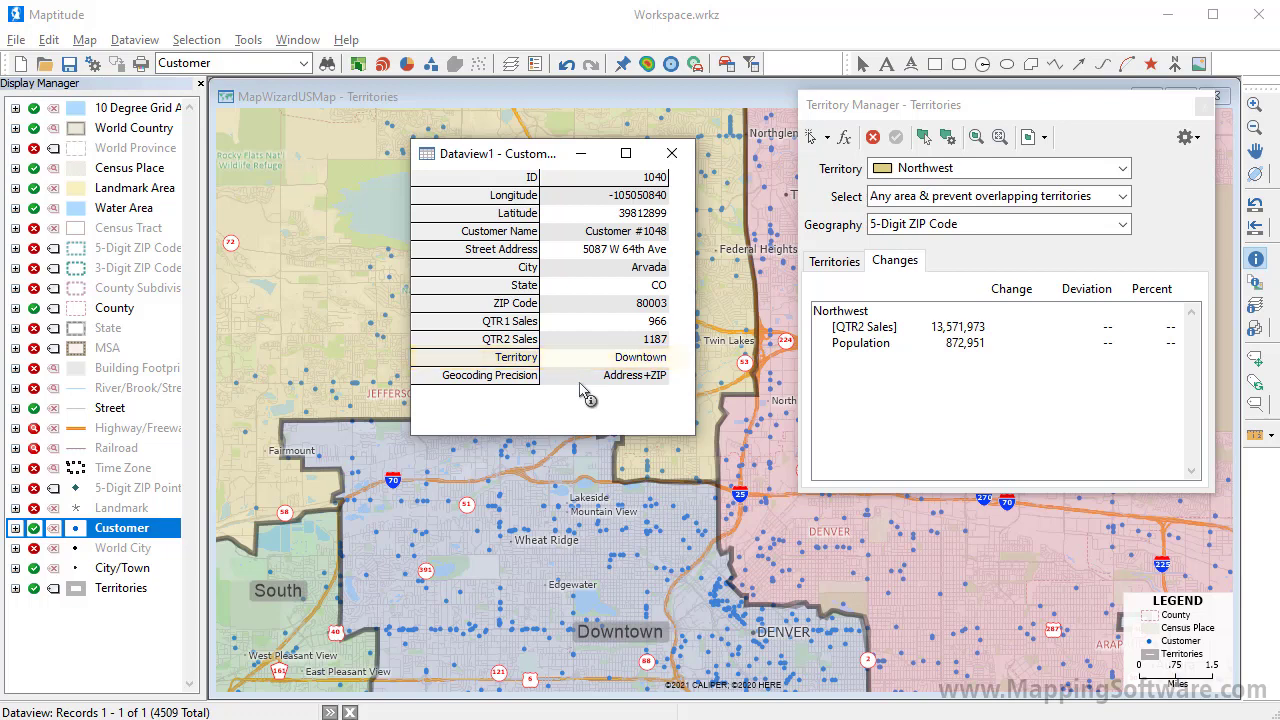
click(672, 154)
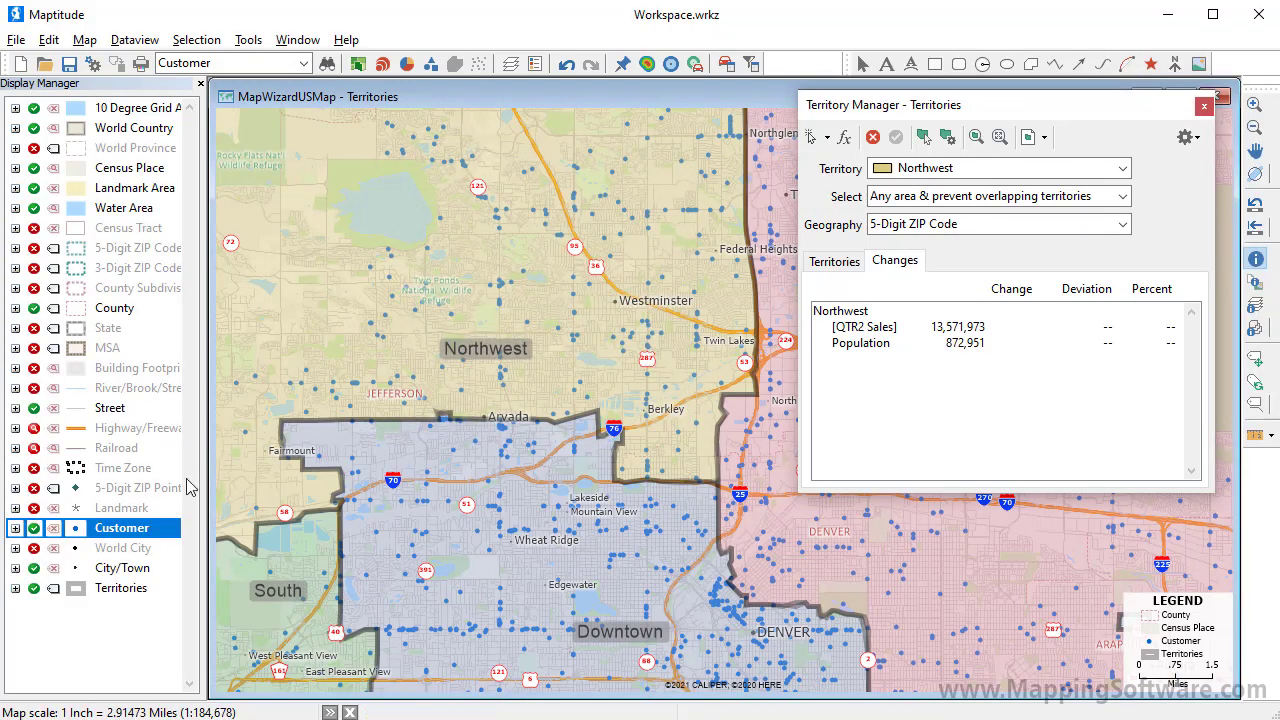
- Open the Customer layer as a dataview and select its Territory column
right_click(112, 524)
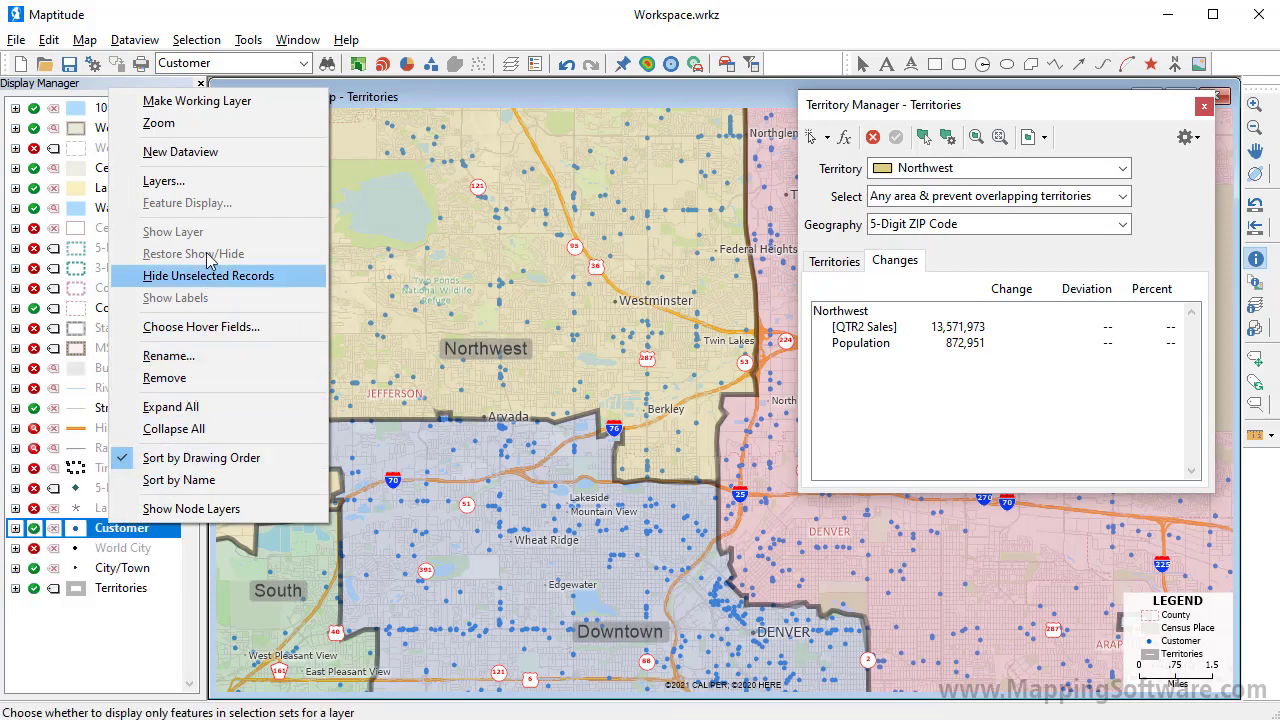
click(180, 151)
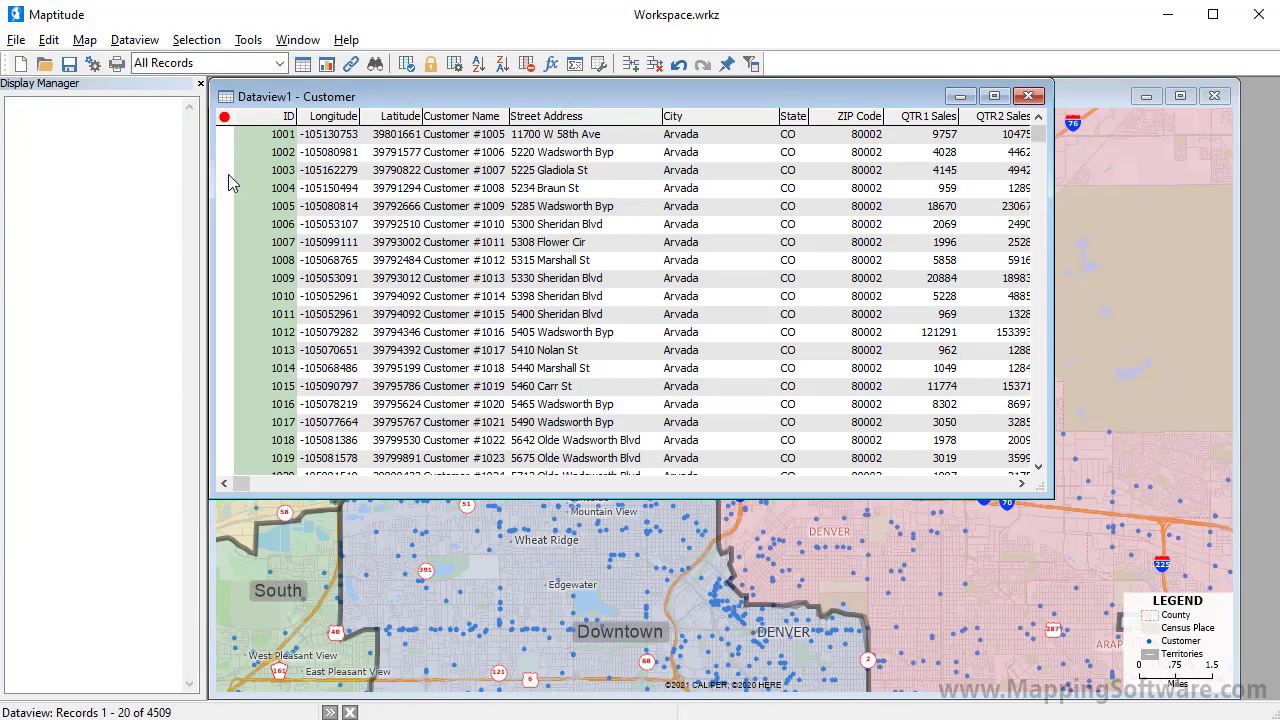
click(939, 488)
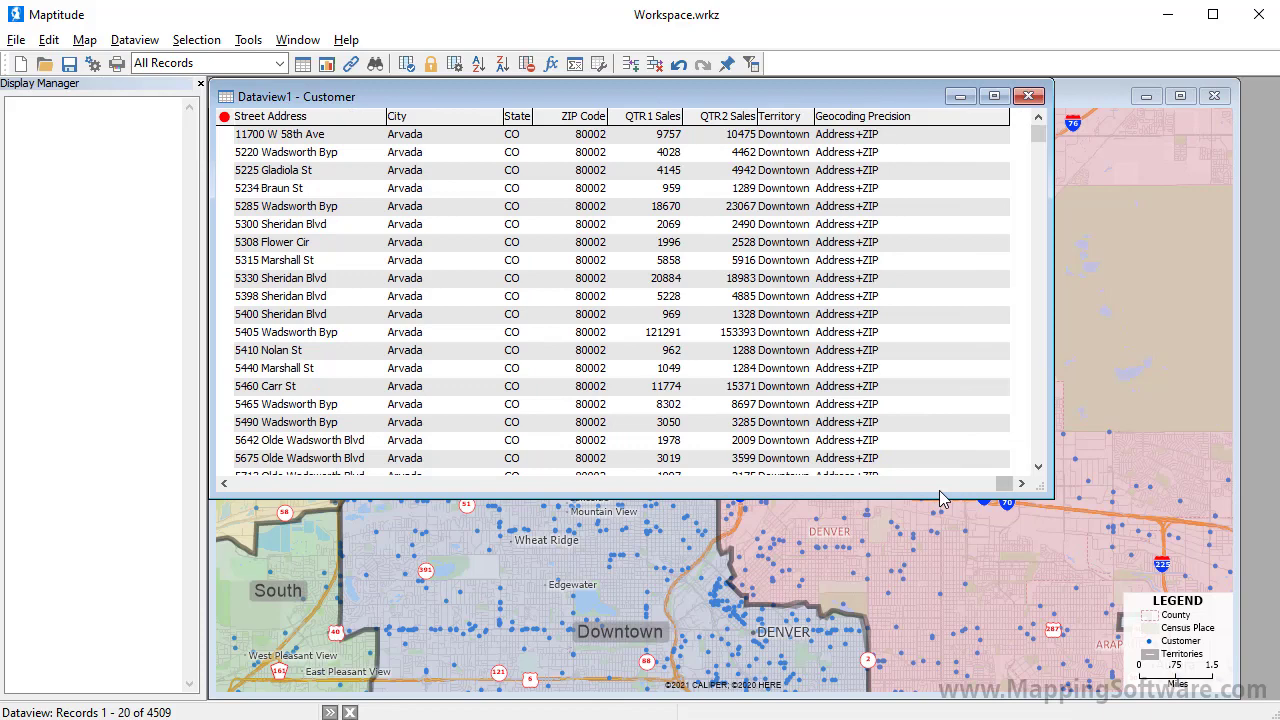
click(780, 116)
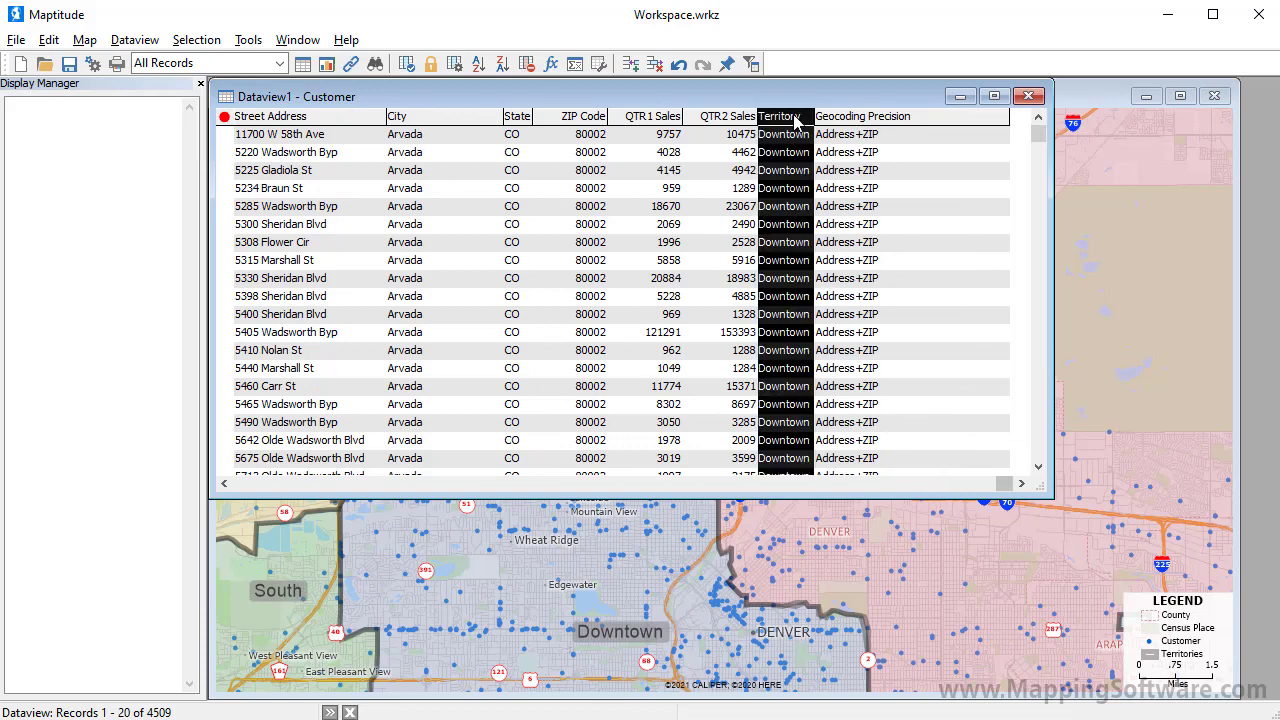
- Fill the Territory column by tagging from the Territories layer's Territory field, then close the dataview
click(49, 40)
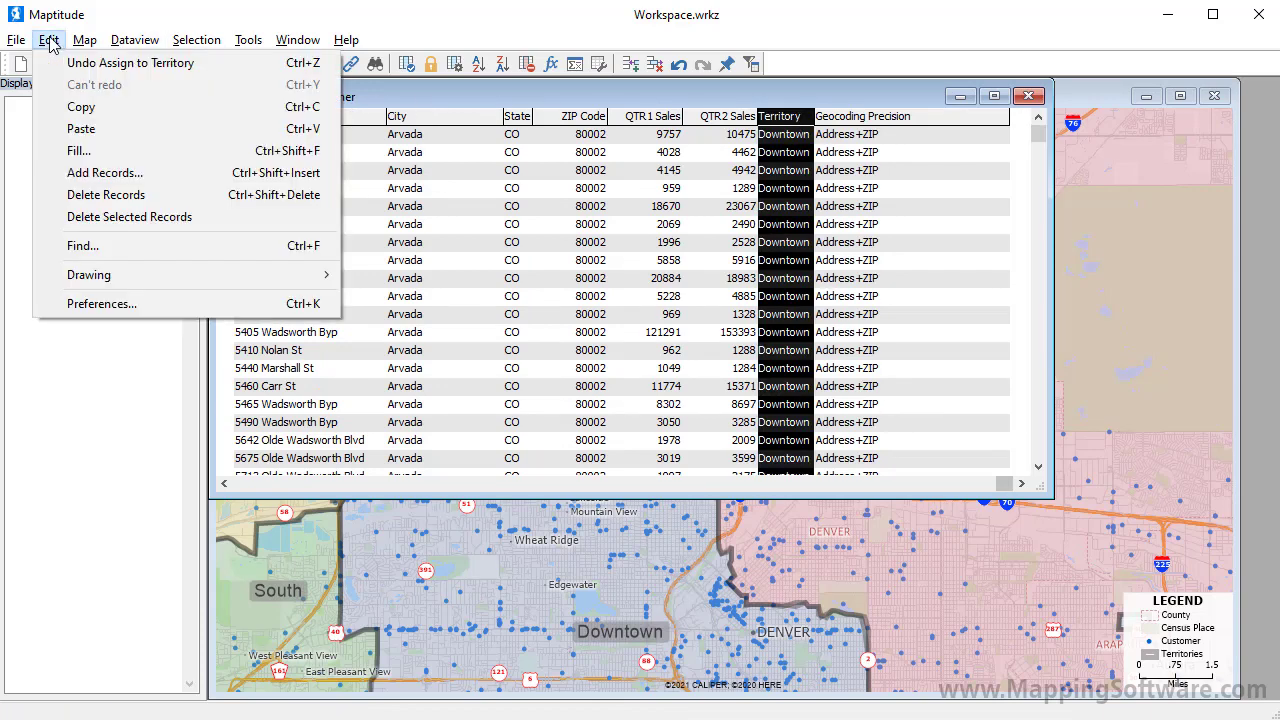
click(81, 156)
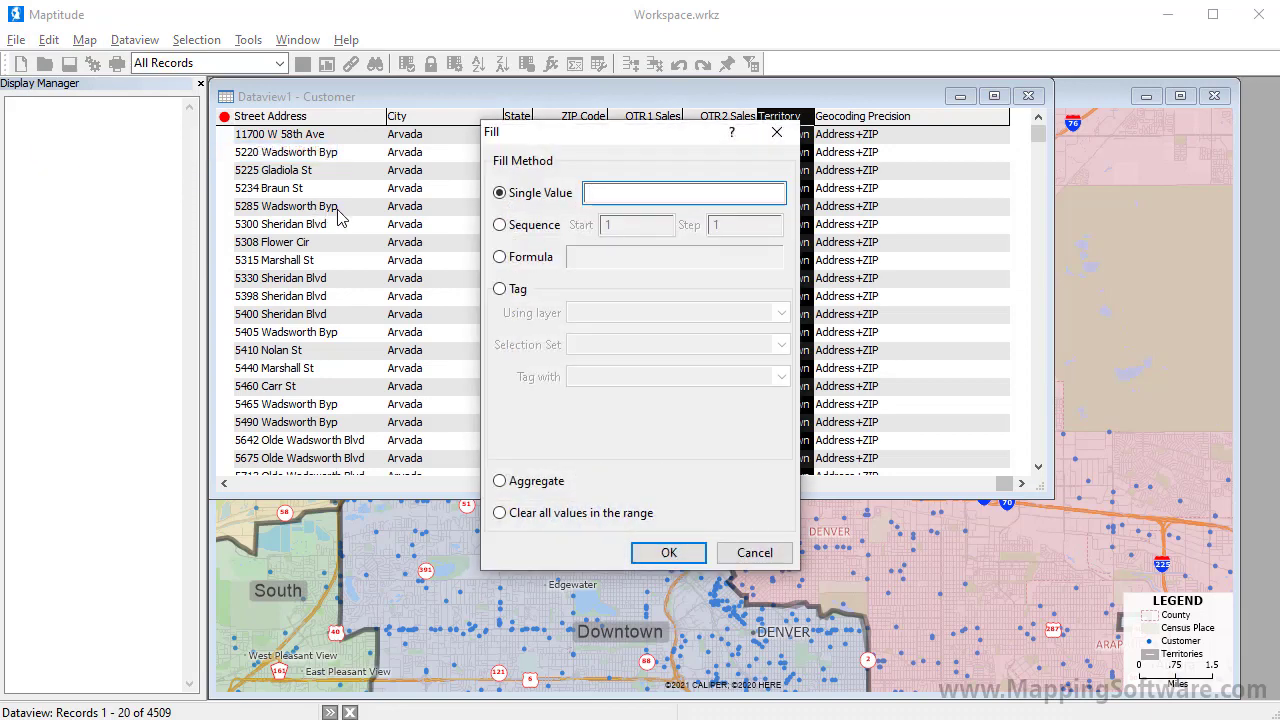
click(510, 289)
click(566, 312)
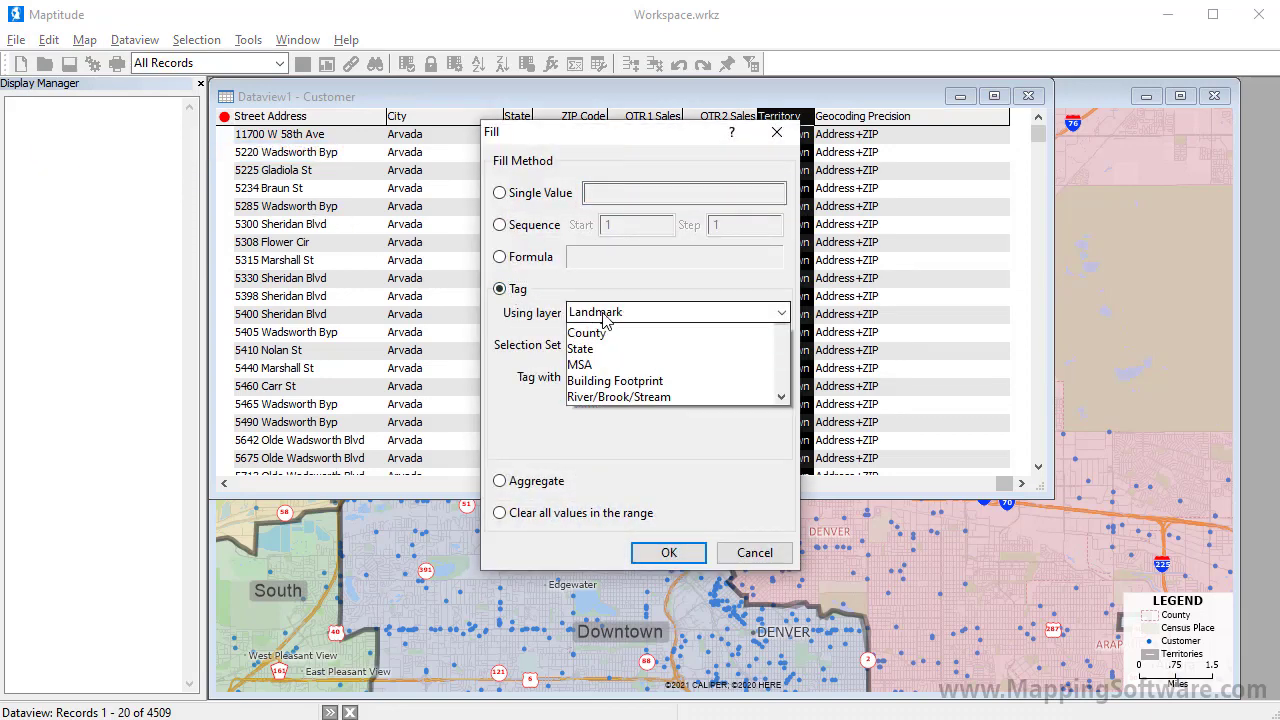
click(612, 377)
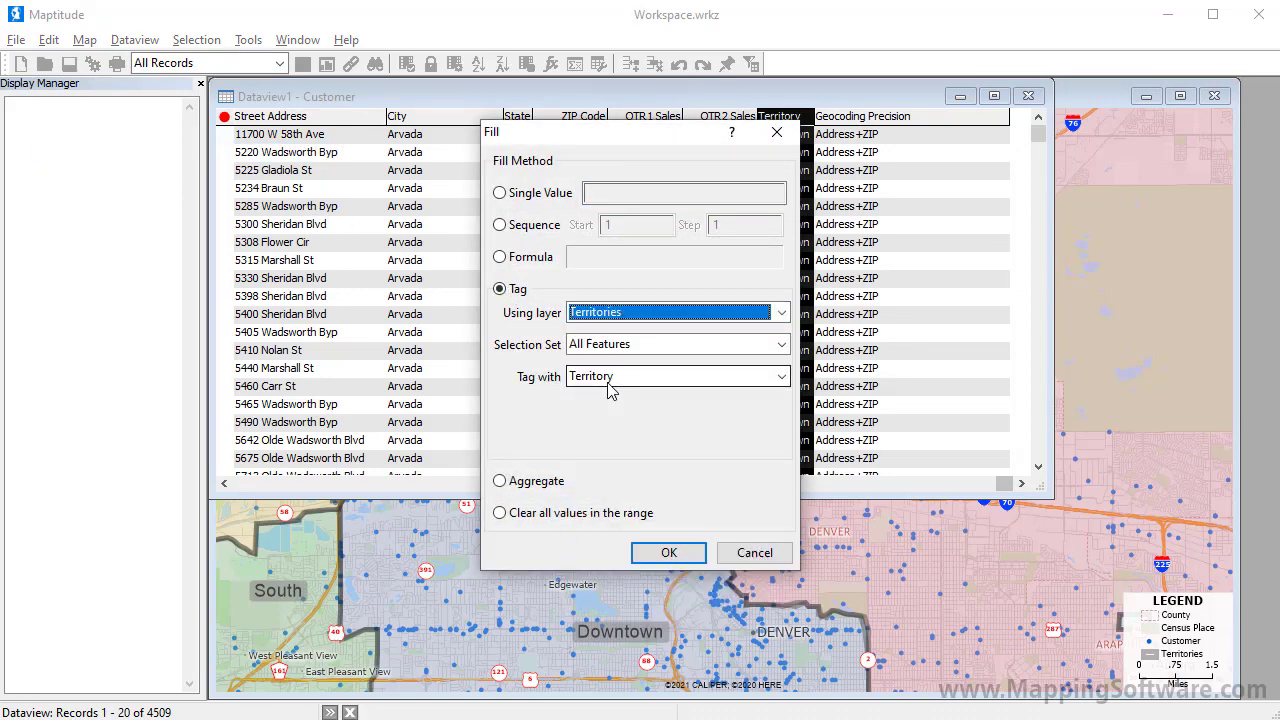
click(612, 378)
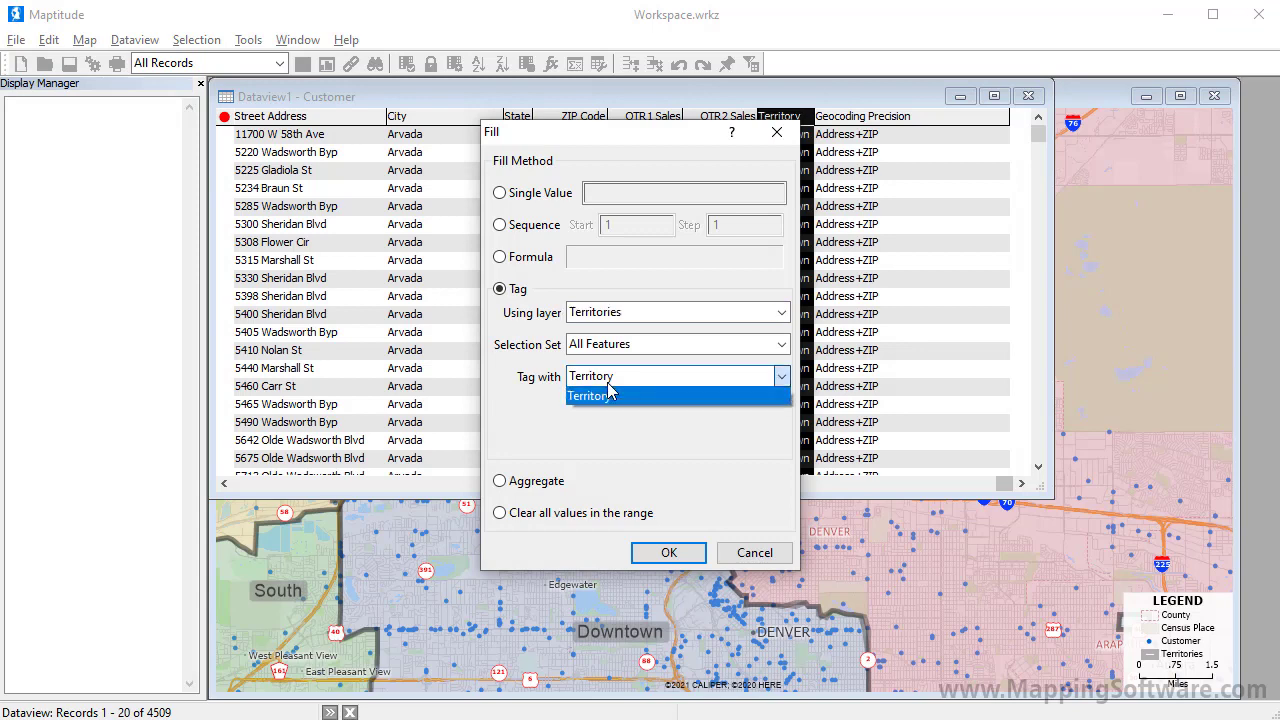
click(608, 394)
click(667, 552)
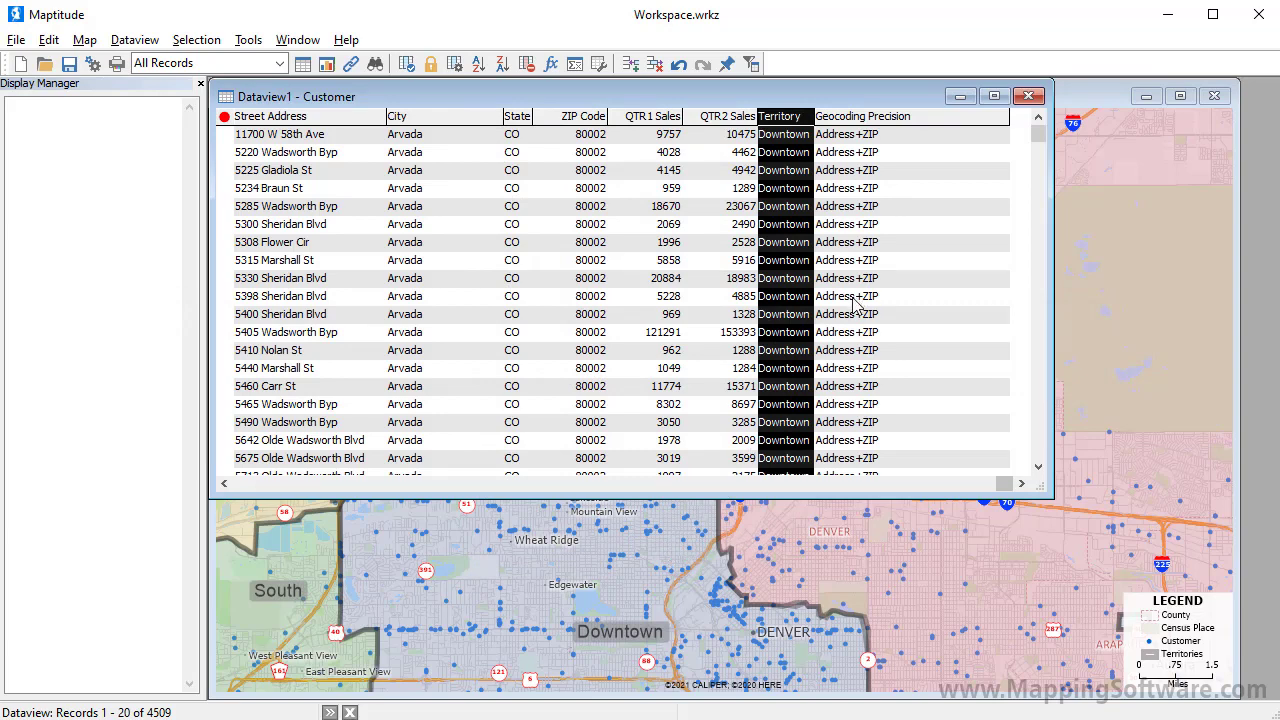
click(1033, 97)
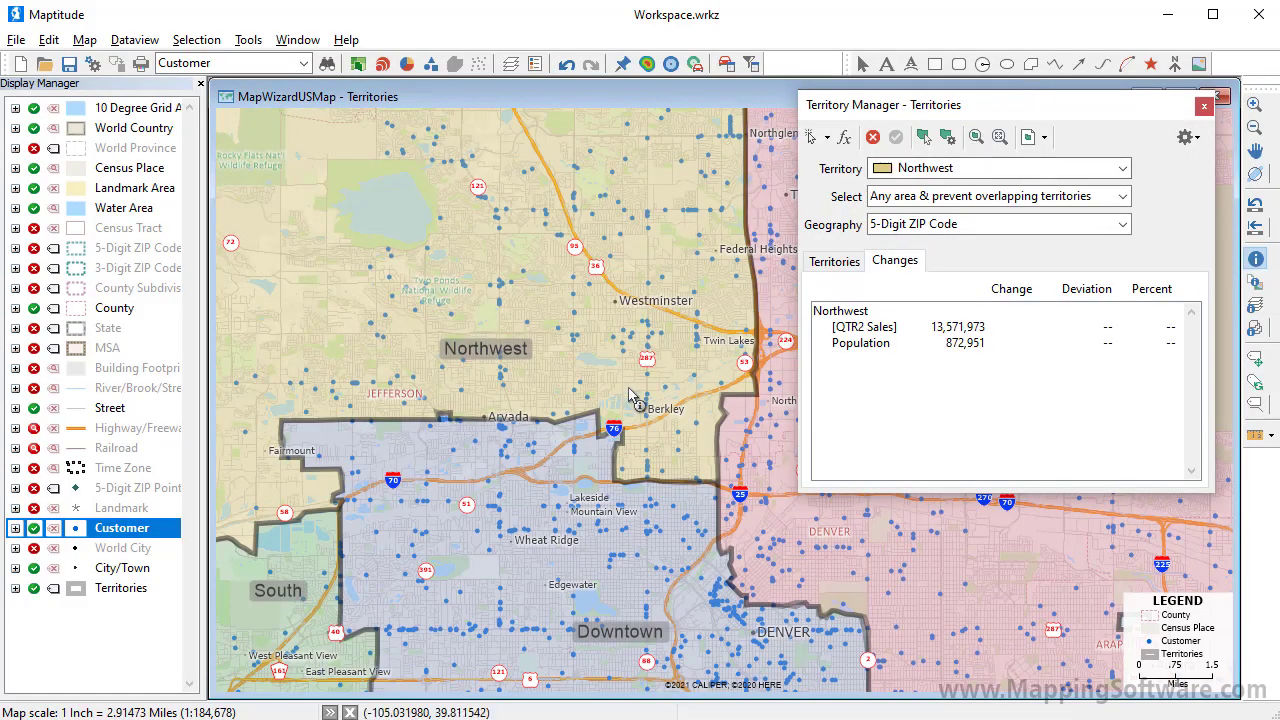
- Confirm the sample customer is now in Northwest, then list and select all four territories
click(581, 384)
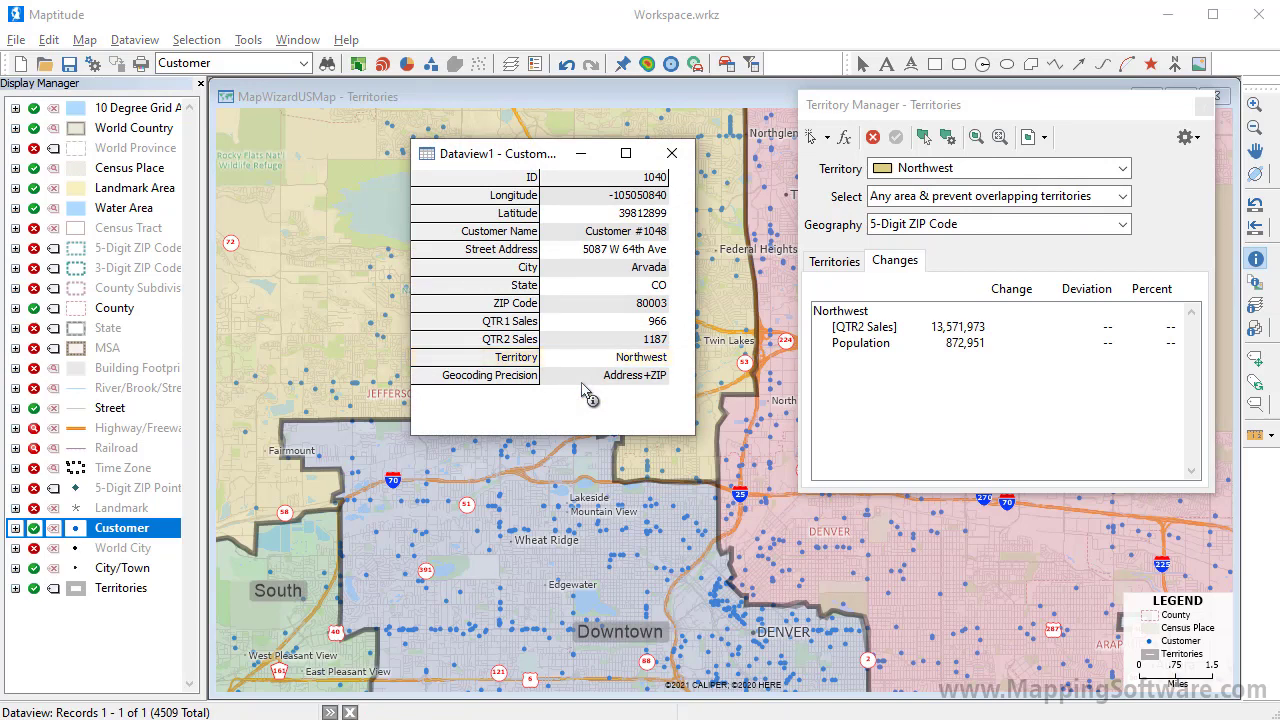
click(678, 155)
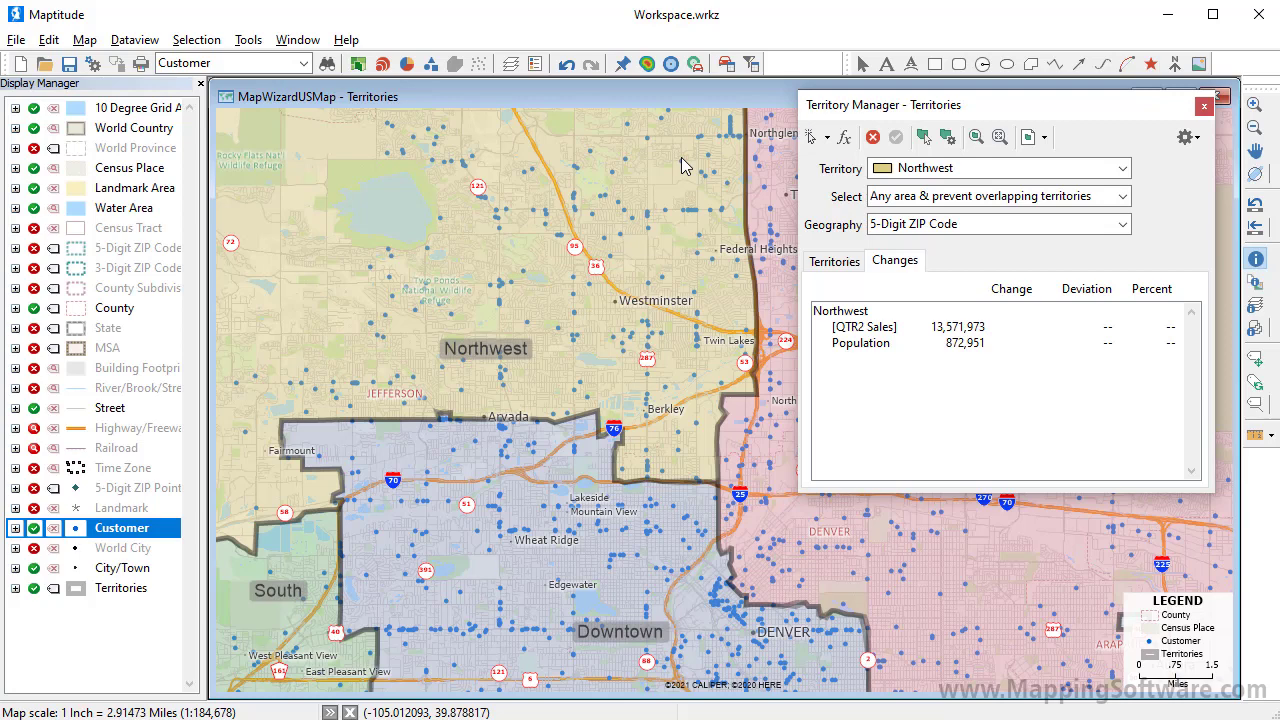
click(828, 262)
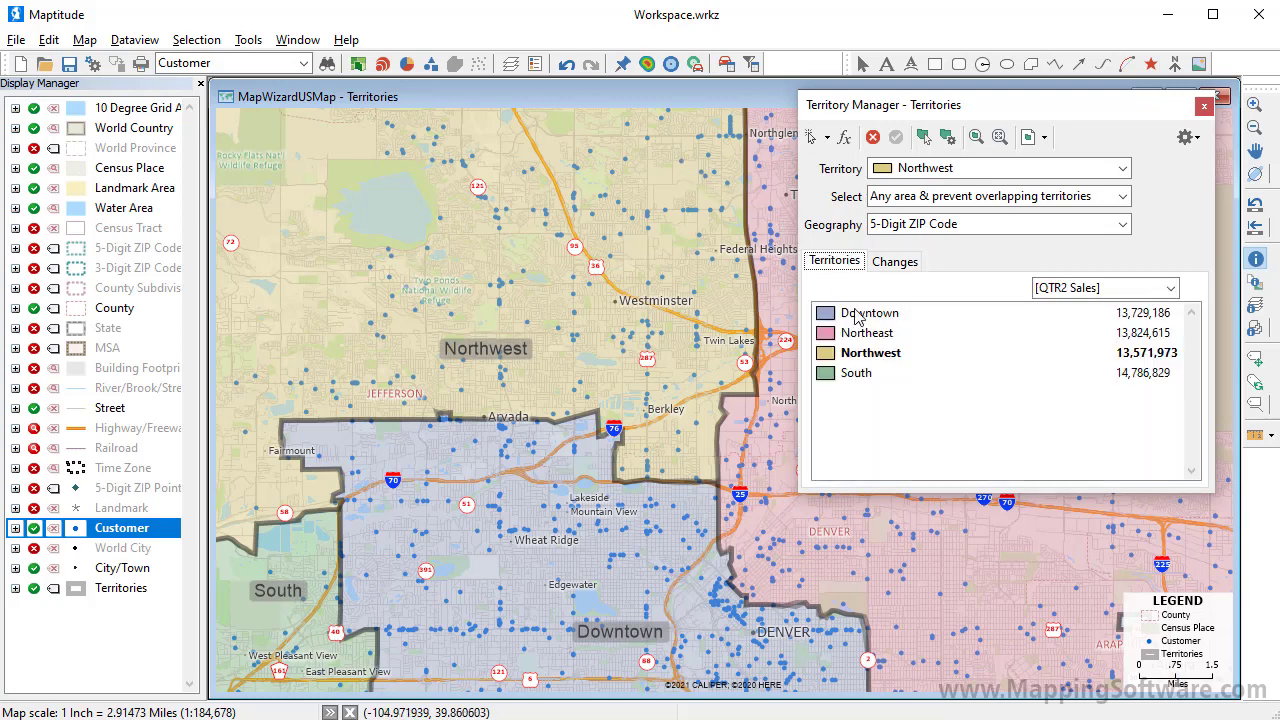
drag(870, 316, 874, 376)
- Export the four selected territories to the Excel workbook Territories.xlsx
right_click(874, 376)
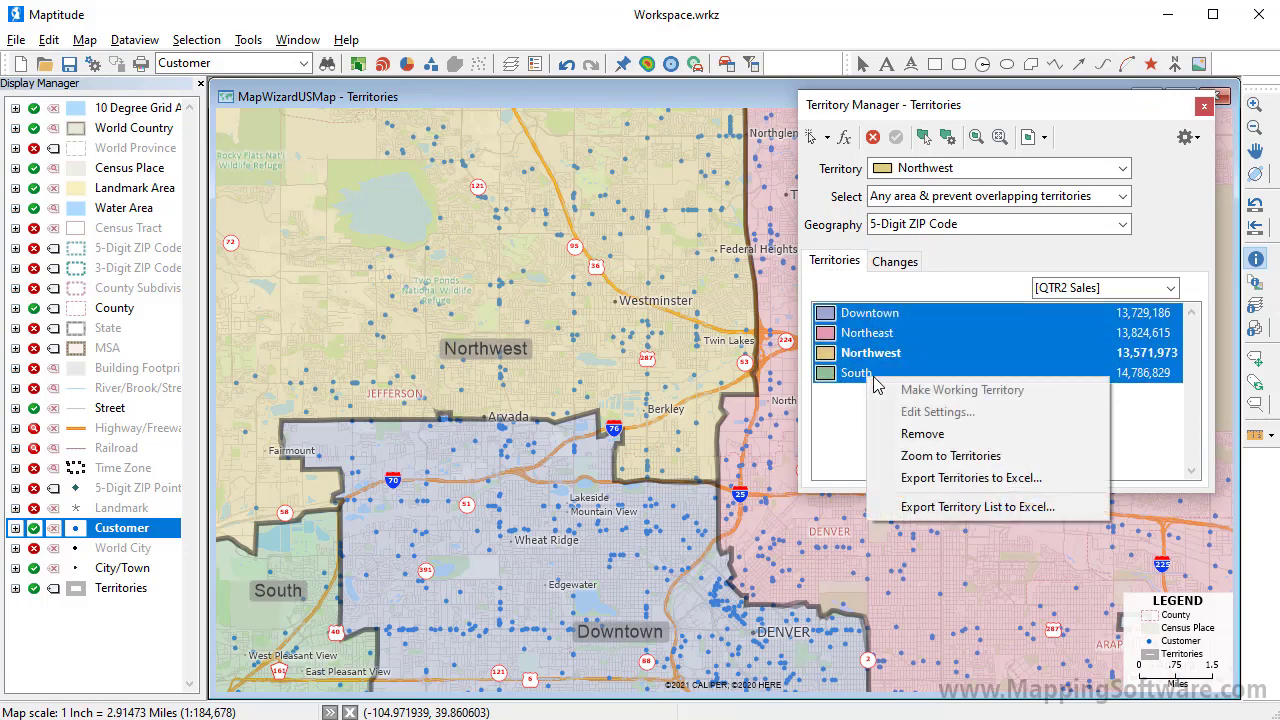
click(941, 479)
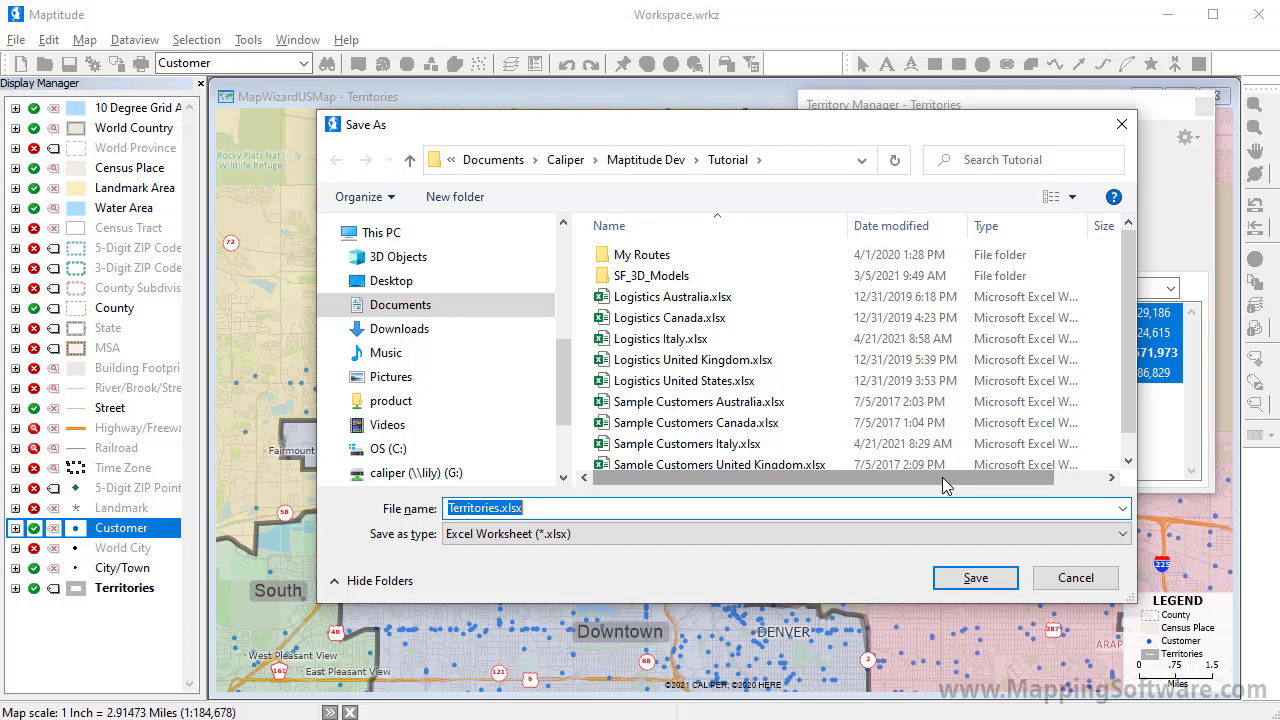
click(962, 577)
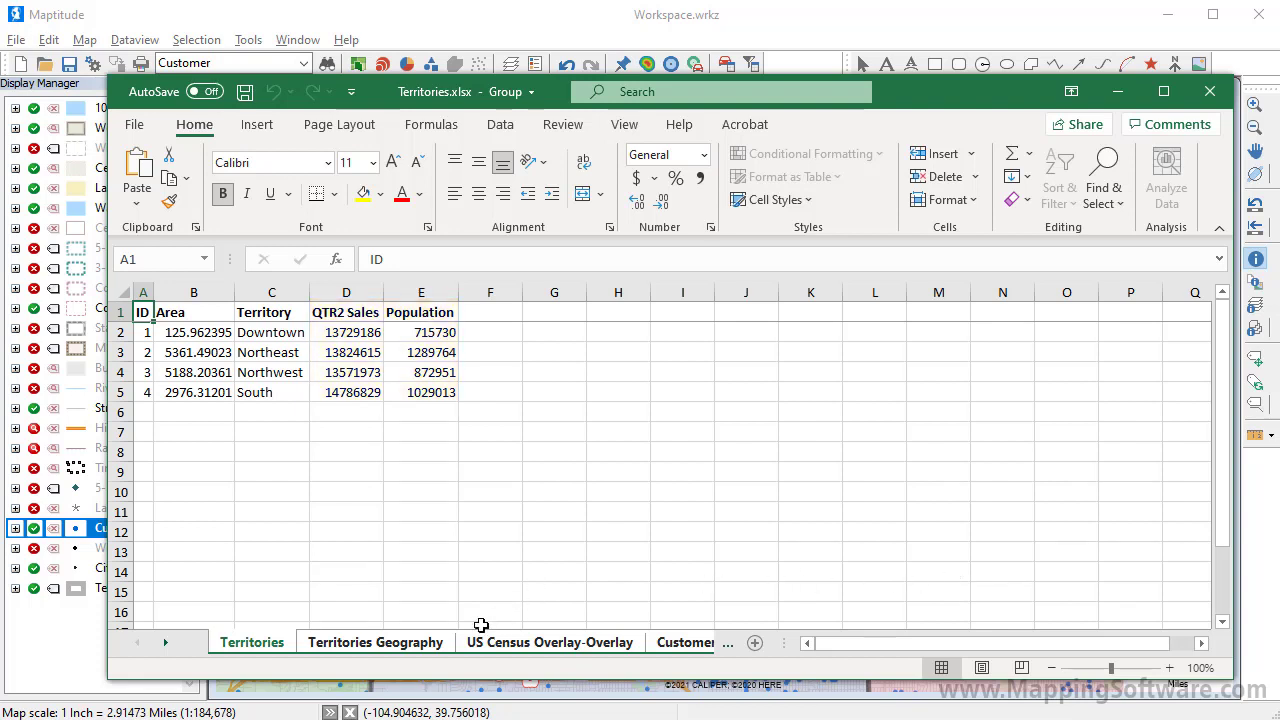
- Scroll through the Territories Geography sheet of the exported workbook
click(436, 646)
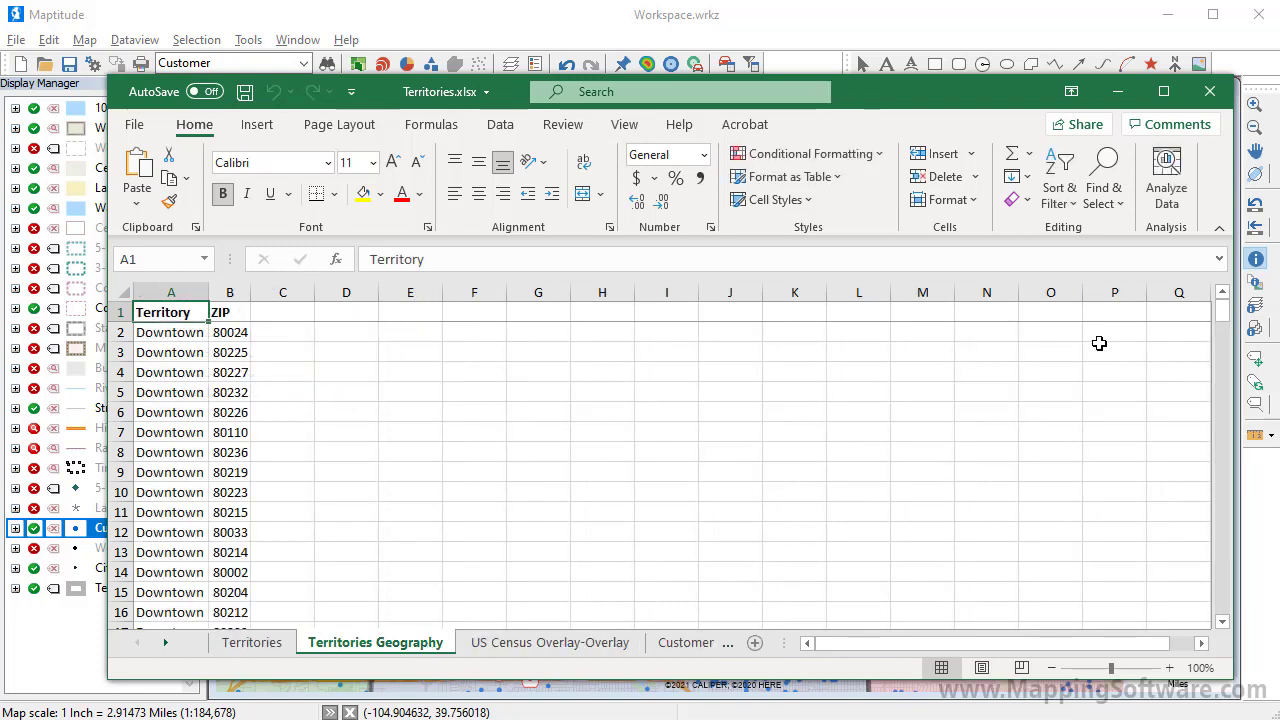
drag(1222, 312, 1226, 452)
drag(1224, 497, 1222, 600)
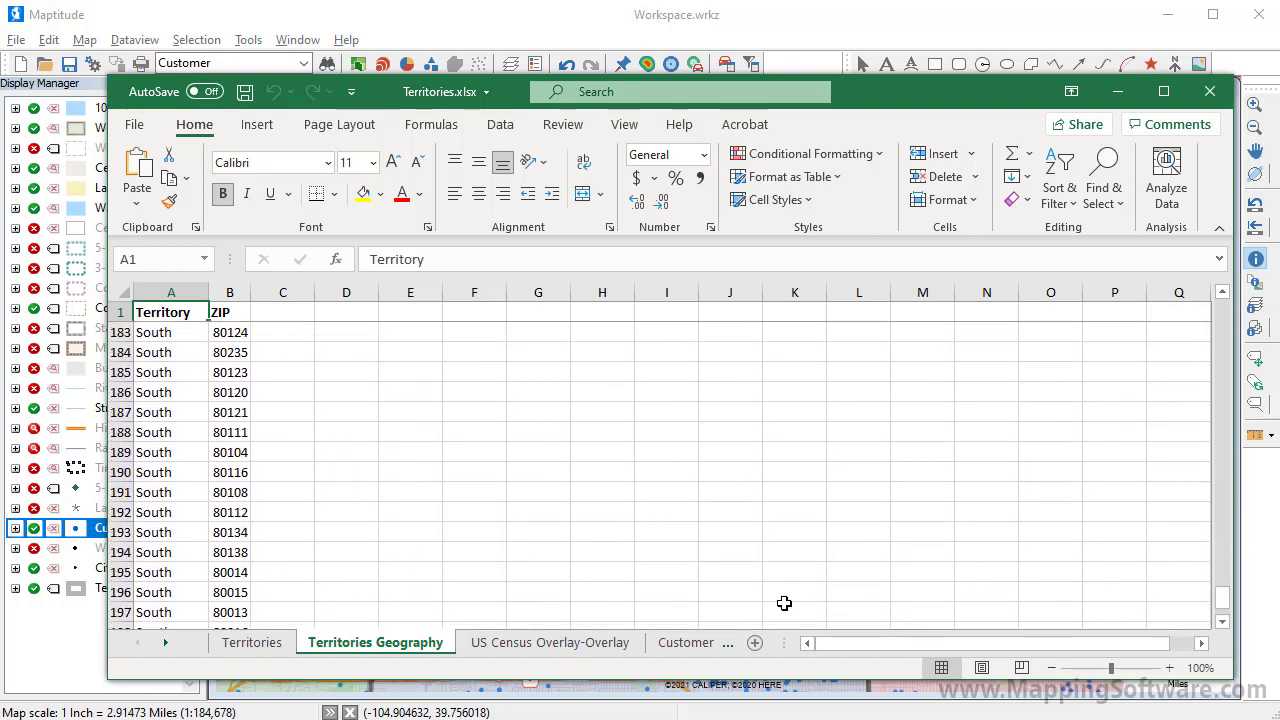
- Page through the US Census Overlay-Overlay income, population, race and buying power columns, then view the Customer sheet
click(600, 643)
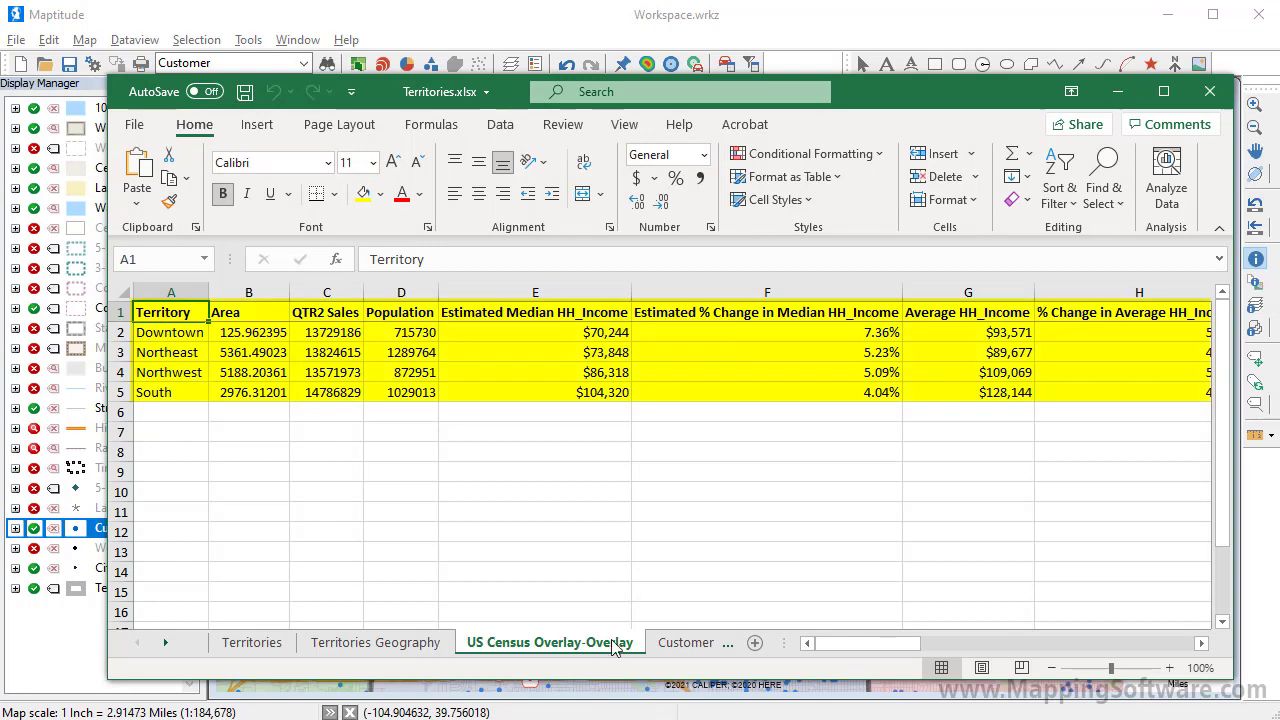
click(1054, 644)
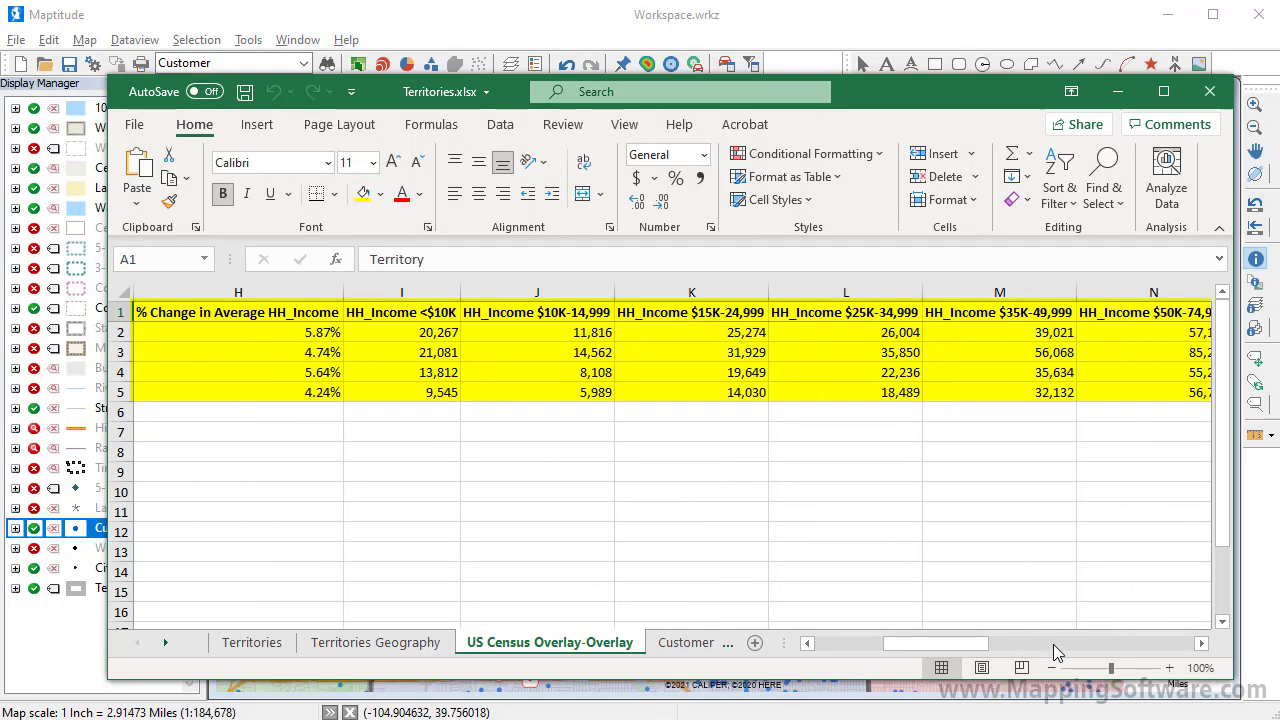
click(1054, 644)
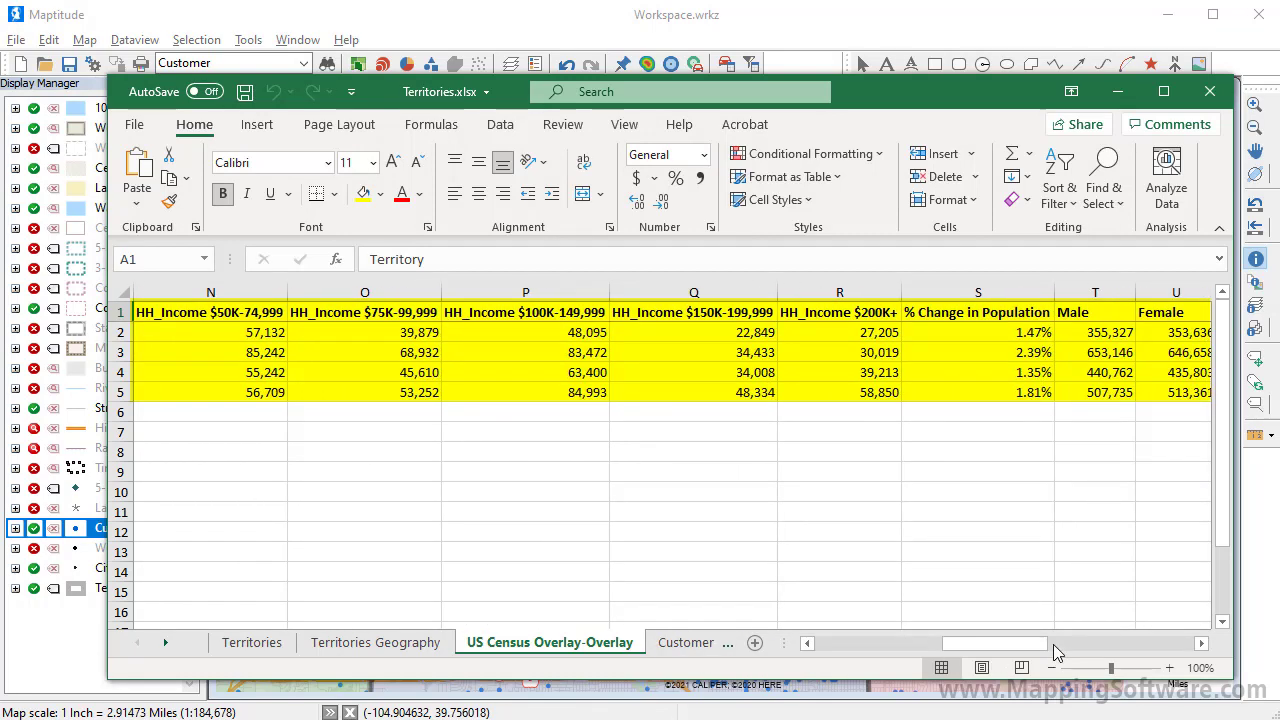
click(1107, 645)
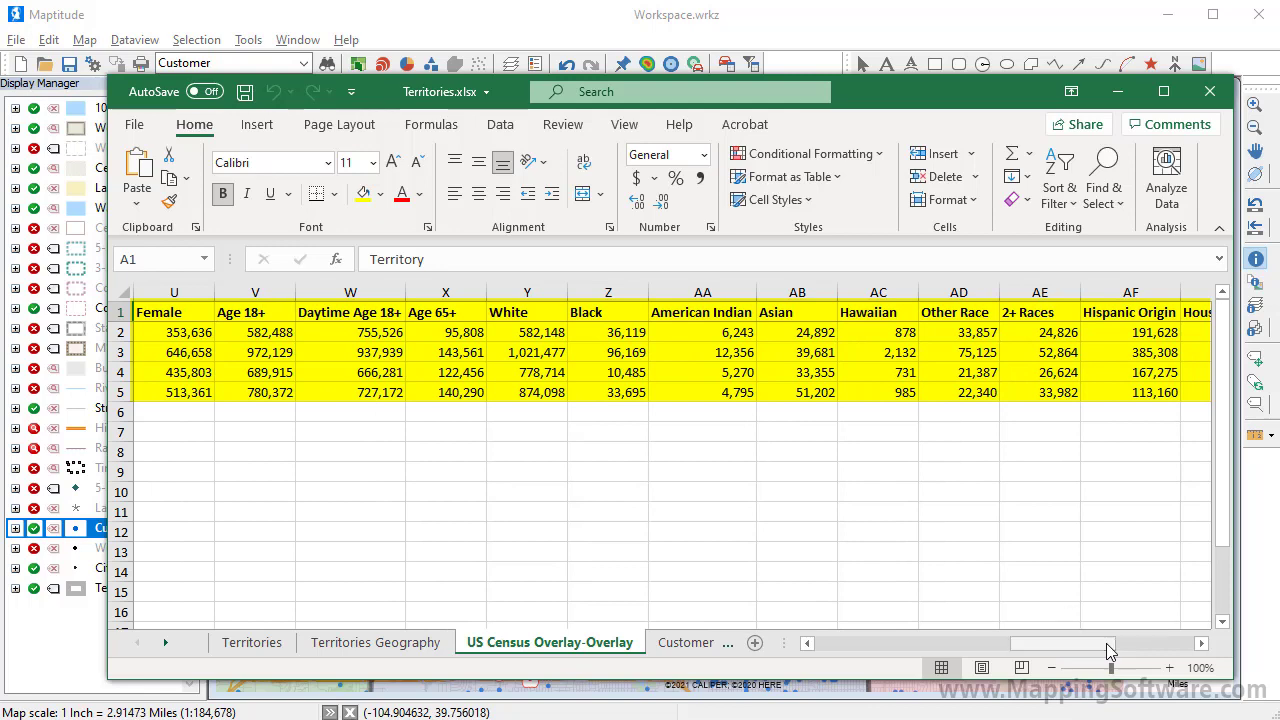
click(1131, 645)
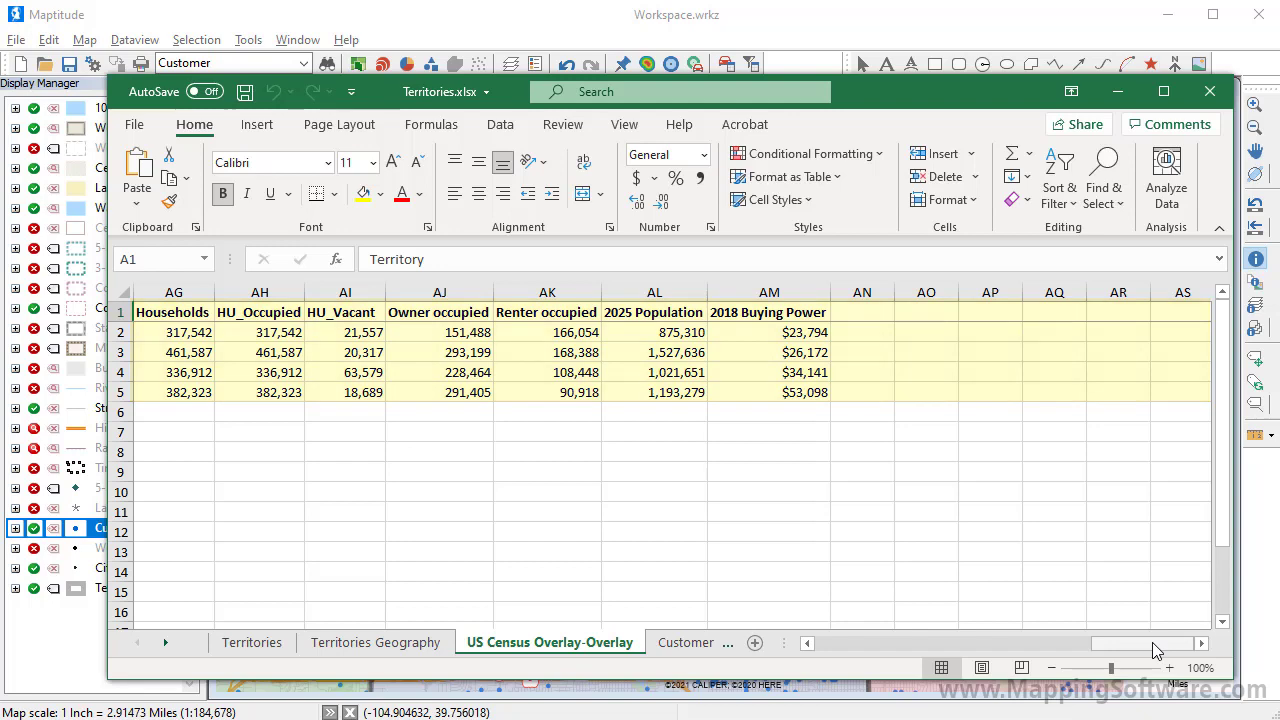
click(680, 642)
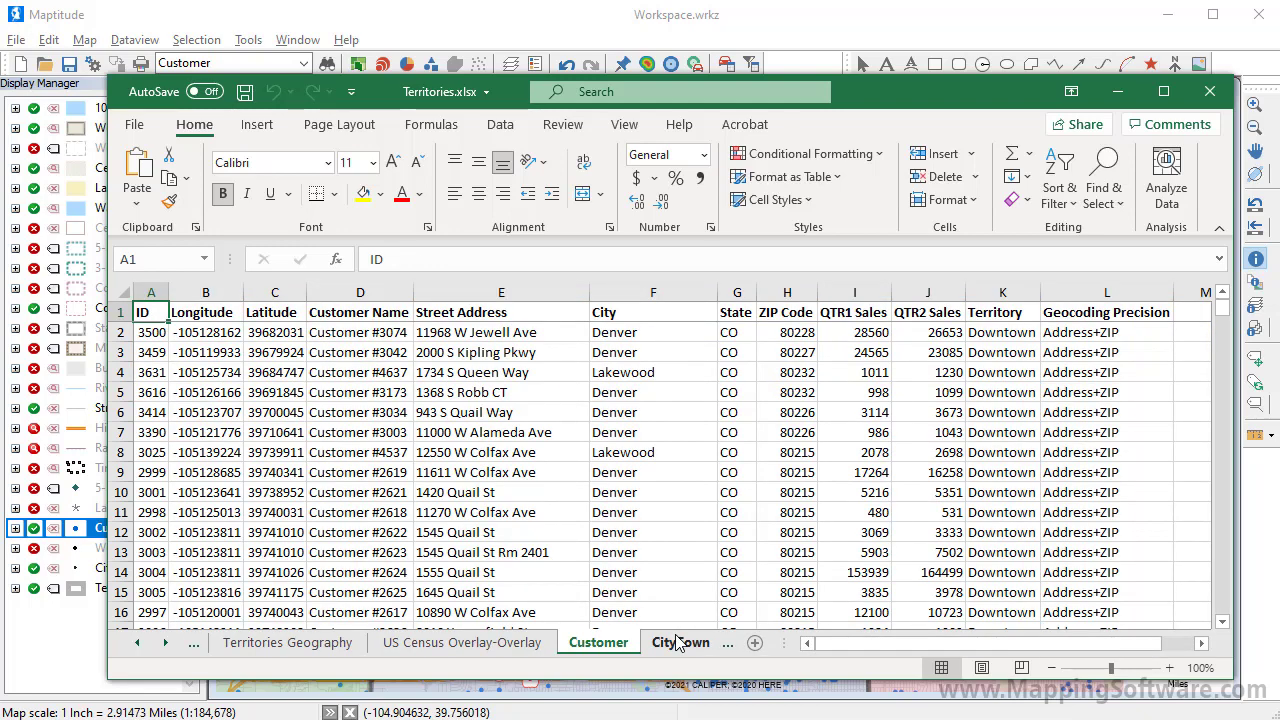